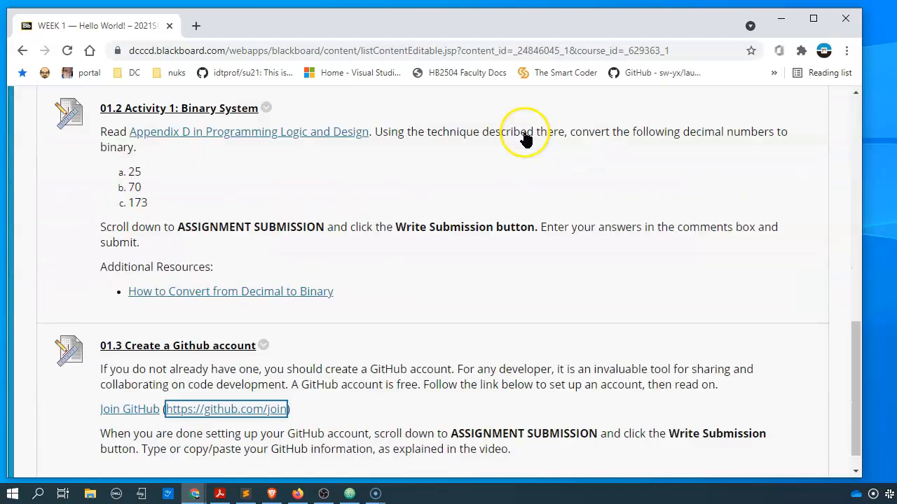
- Follow the Join GitHub link in item 01.3 Create a Github account to open GitHub in a new tab
click(537, 272)
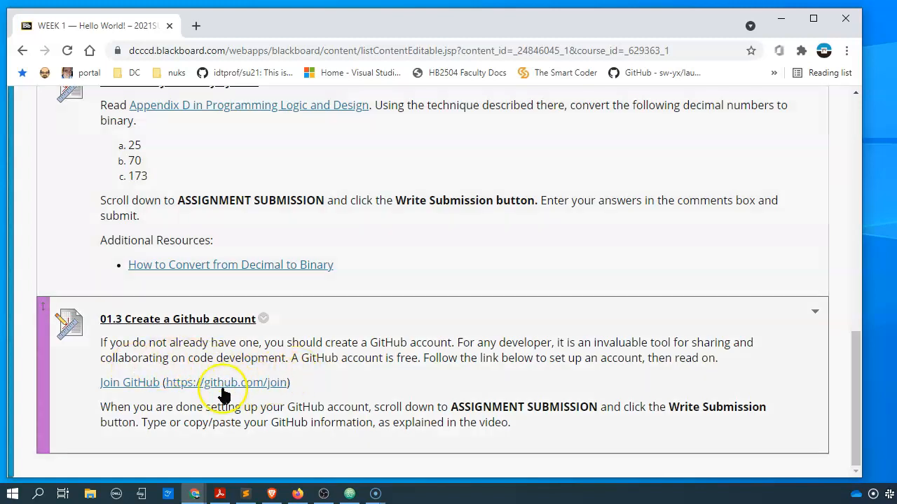
click(140, 386)
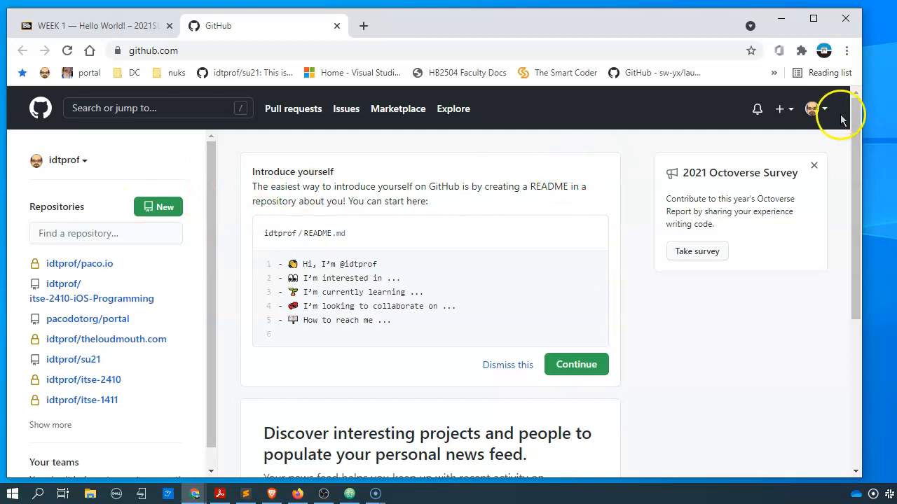
- Sign out of the currently logged-in GitHub account and go to the Create your account page
click(813, 109)
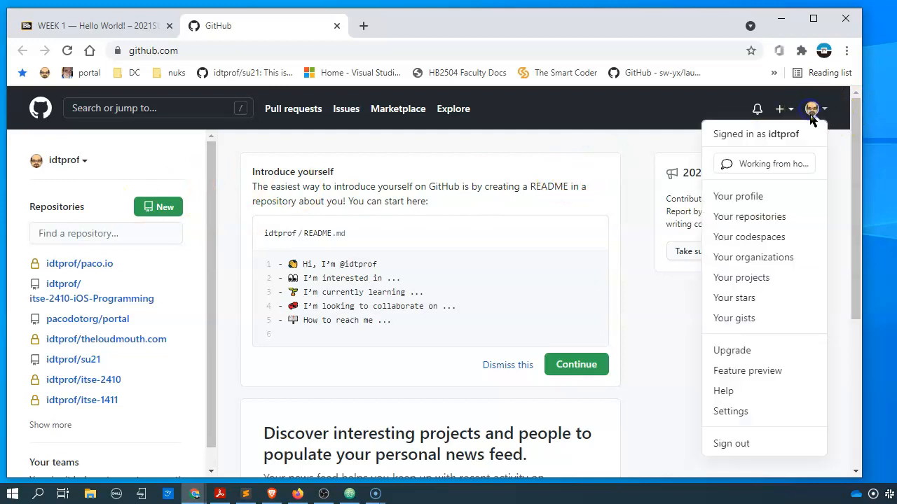
click(758, 445)
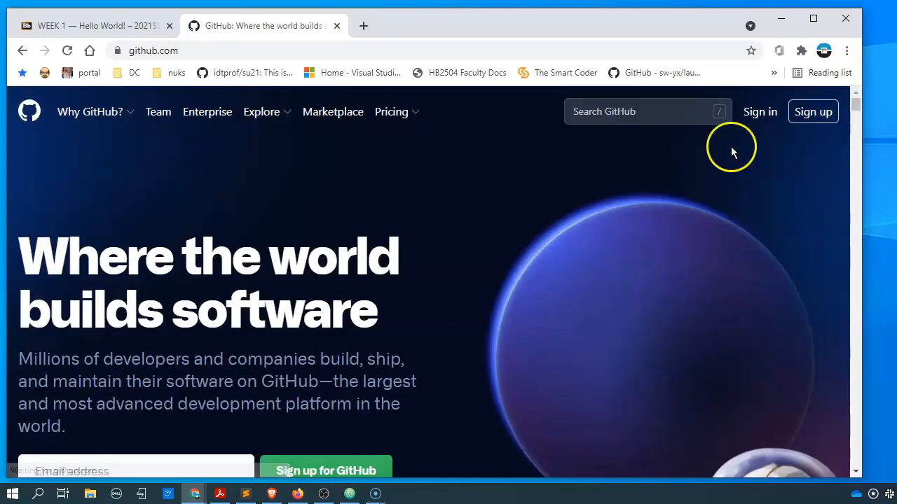
click(823, 120)
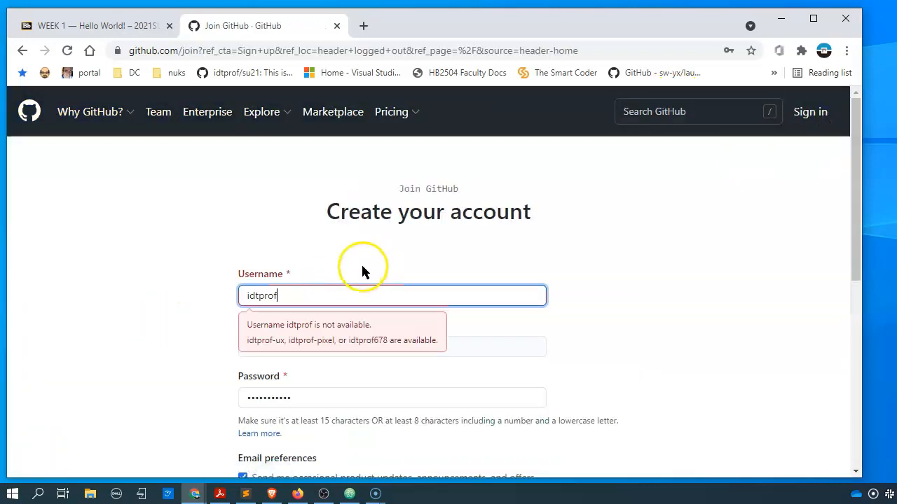
- Replace the autofilled username with a new available one and enter the account's Gmail address
double_click(287, 295)
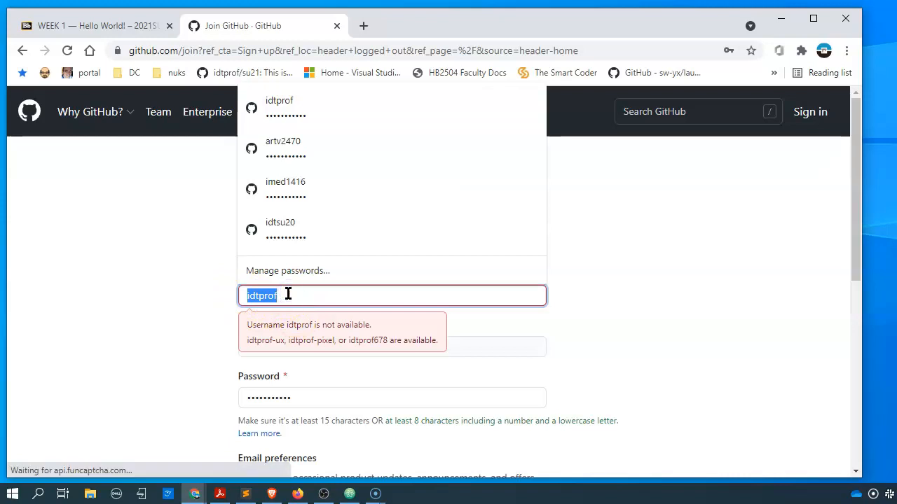
text(i)
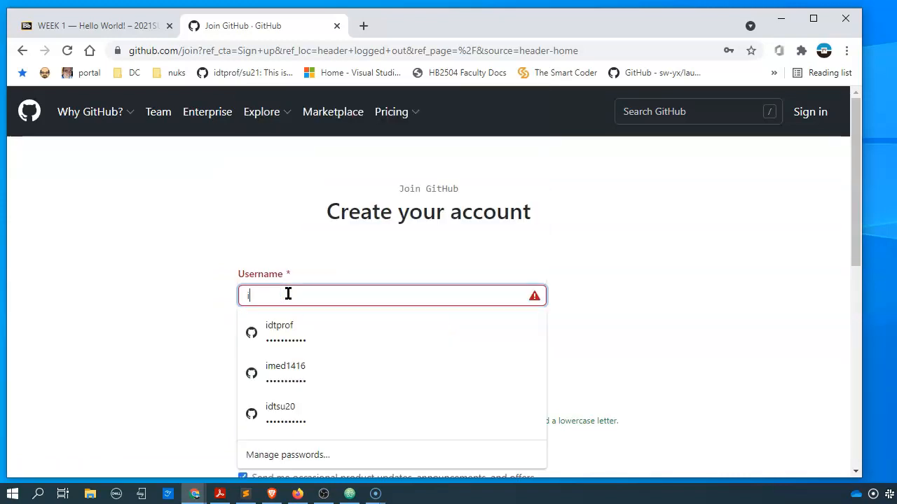
text(t)
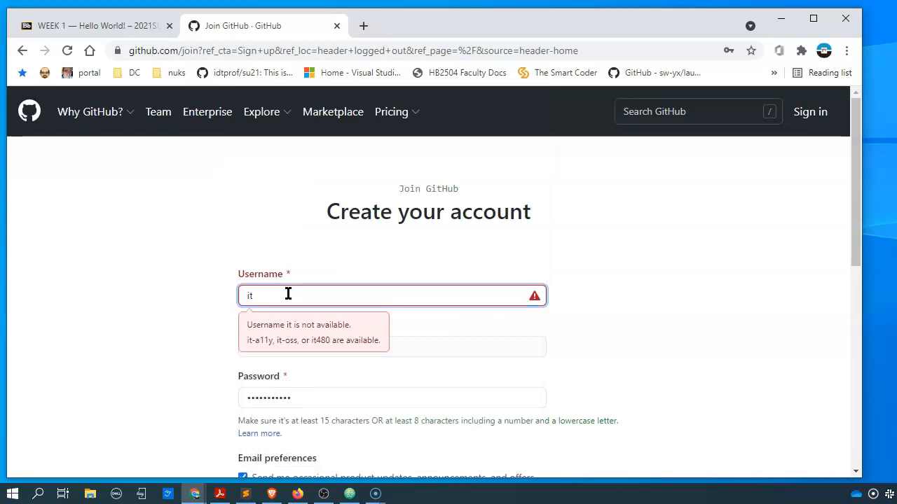
text(se1)
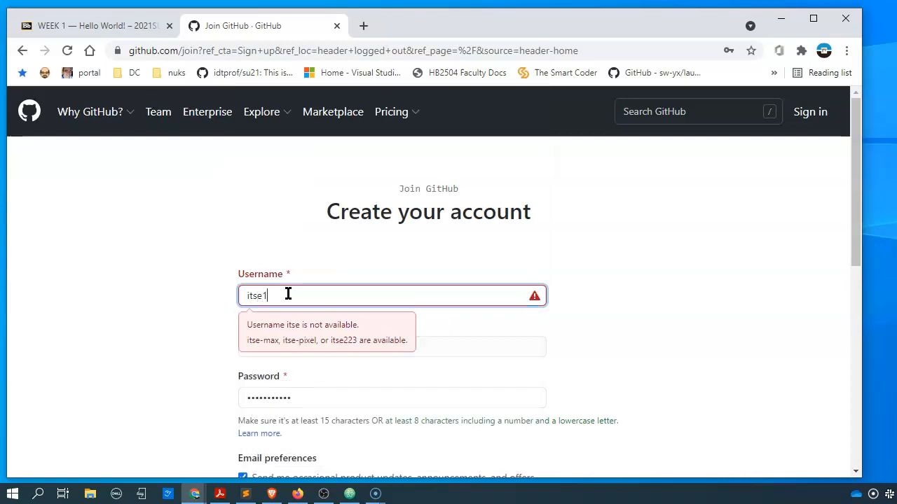
text(429)
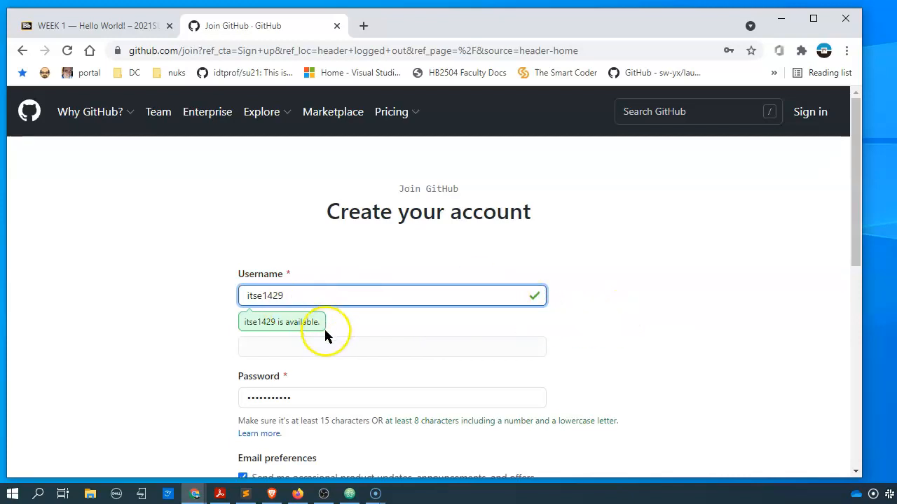
click(574, 342)
click(282, 346)
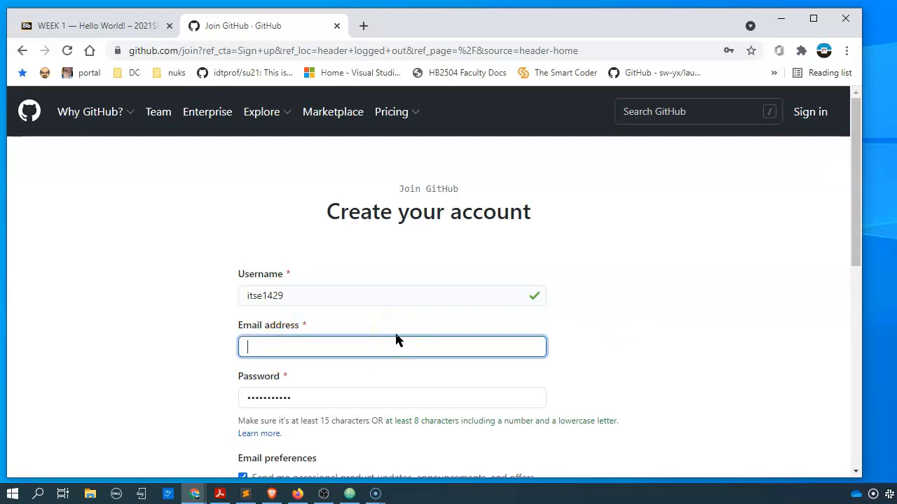
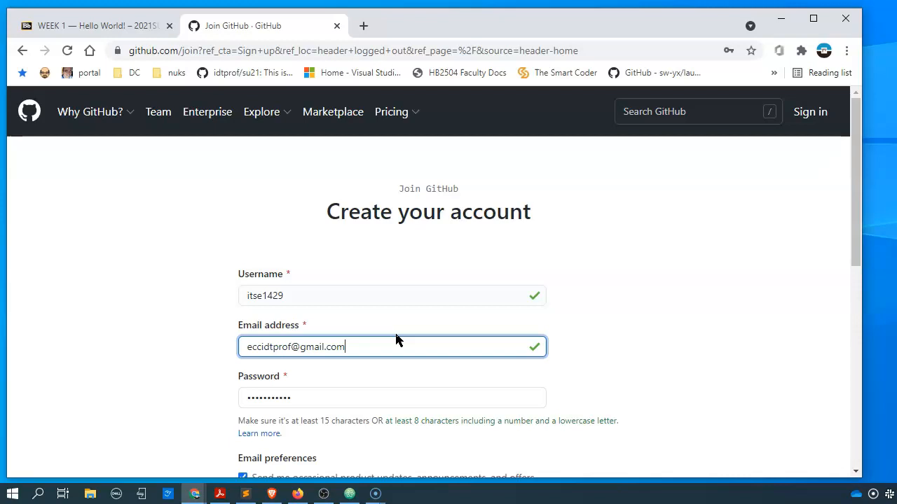
- Replace the autofilled password with a new password
click(316, 400)
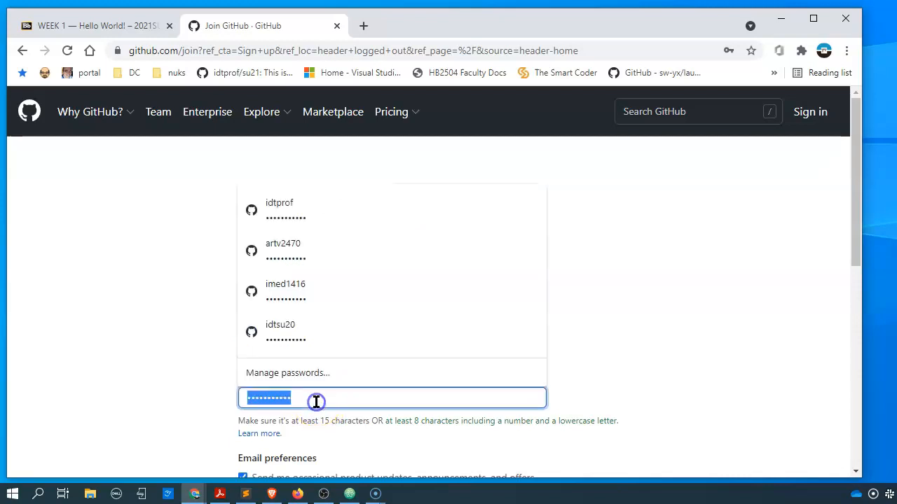
key(BackSpace)
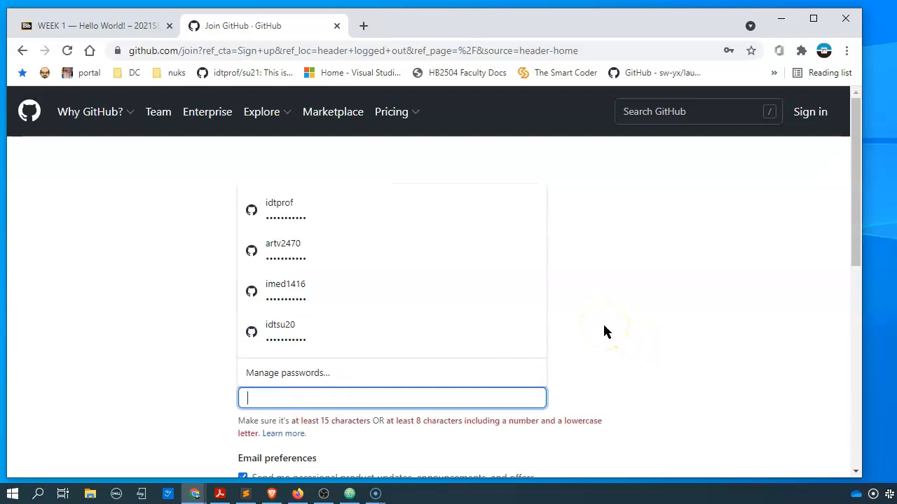
text(•••••••••)
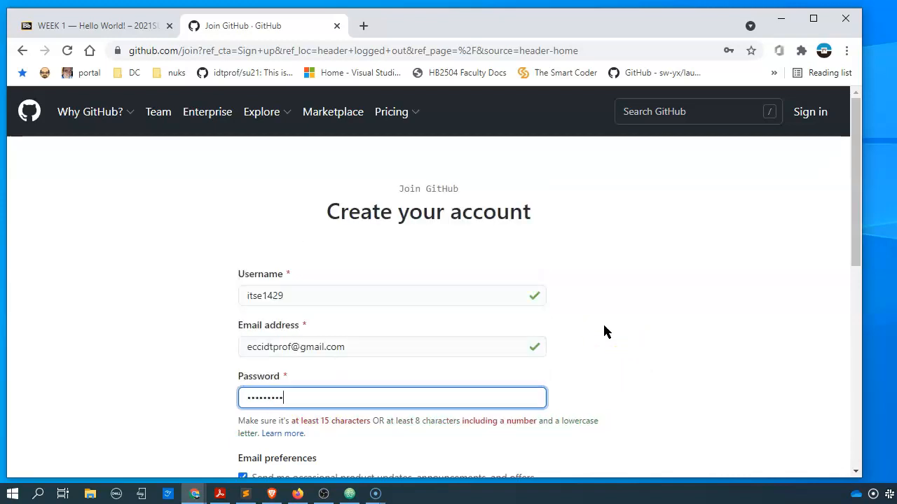
text(••)
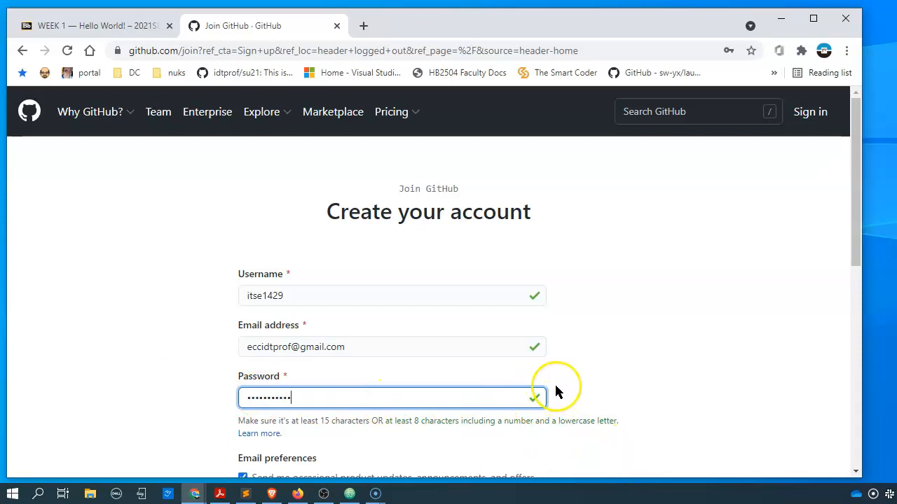
scroll(552, 394, down, 2)
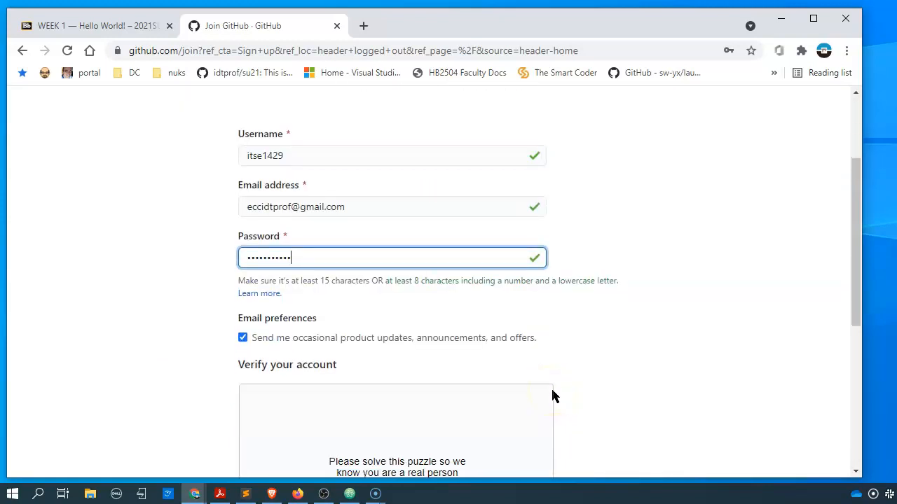
scroll(552, 394, down, 2)
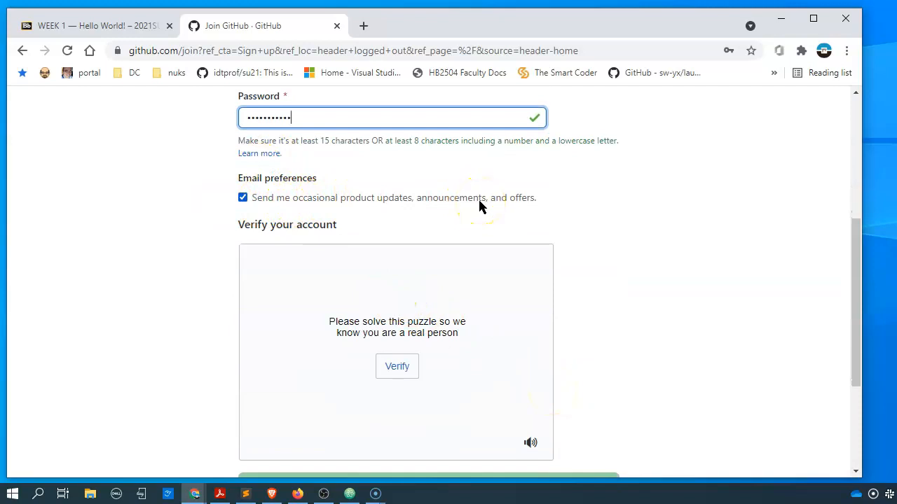
scroll(515, 280, down, 1)
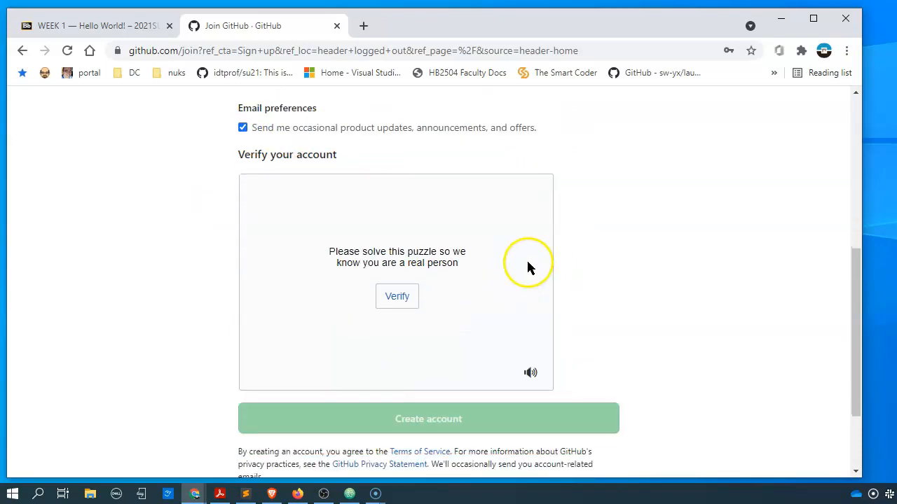
- Solve the verification puzzle by picking the spiral galaxy images, then create the account
click(406, 302)
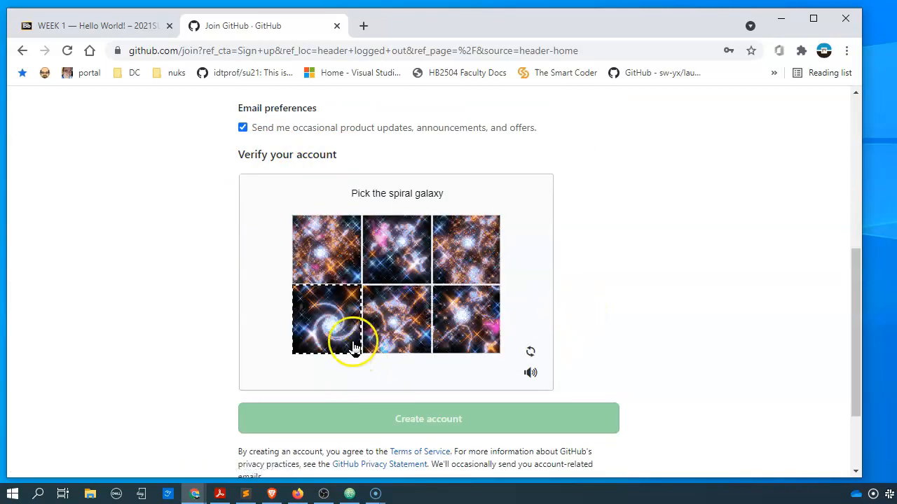
click(344, 323)
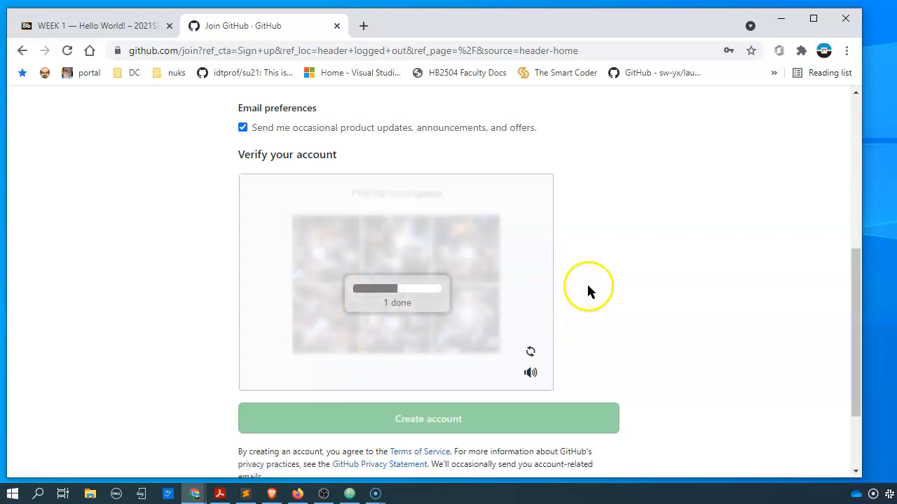
click(482, 303)
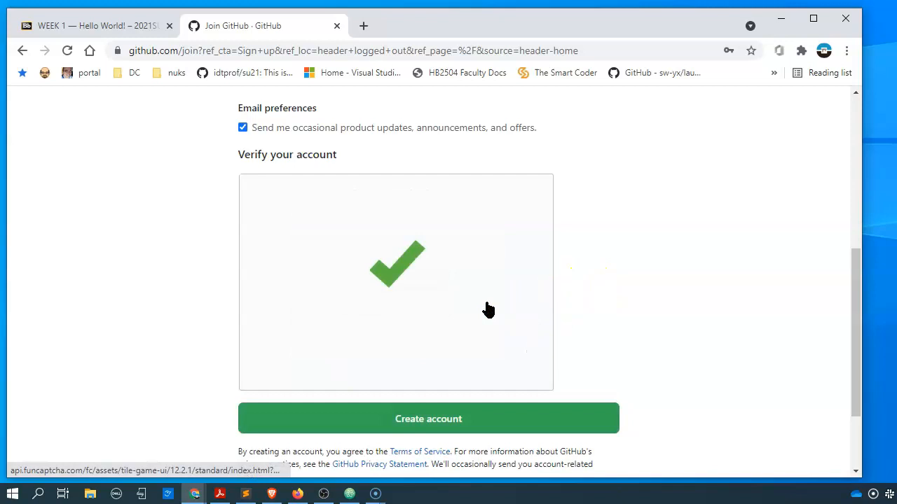
scroll(487, 307, down, 2)
click(332, 304)
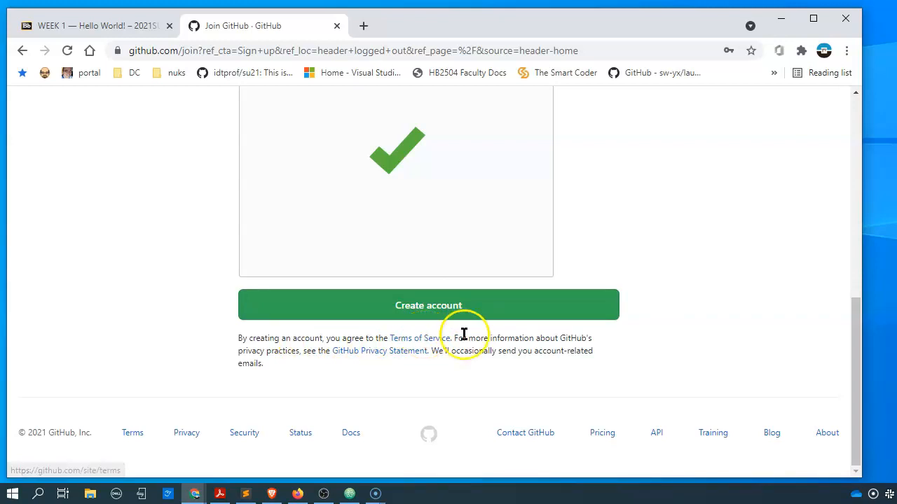
click(428, 301)
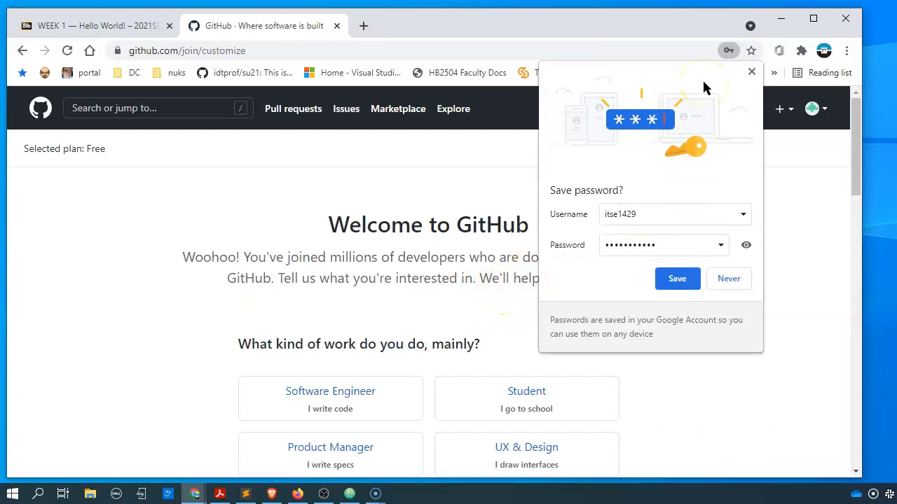
- Decline saving the password in the browser and choose Student as the kind of work
click(732, 284)
scroll(569, 256, down, 3)
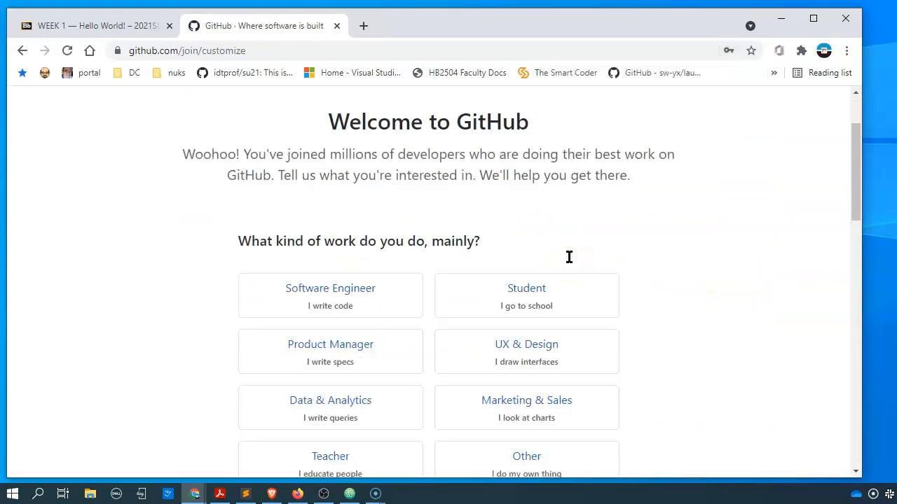
scroll(568, 262, down, 2)
scroll(569, 262, up, 3)
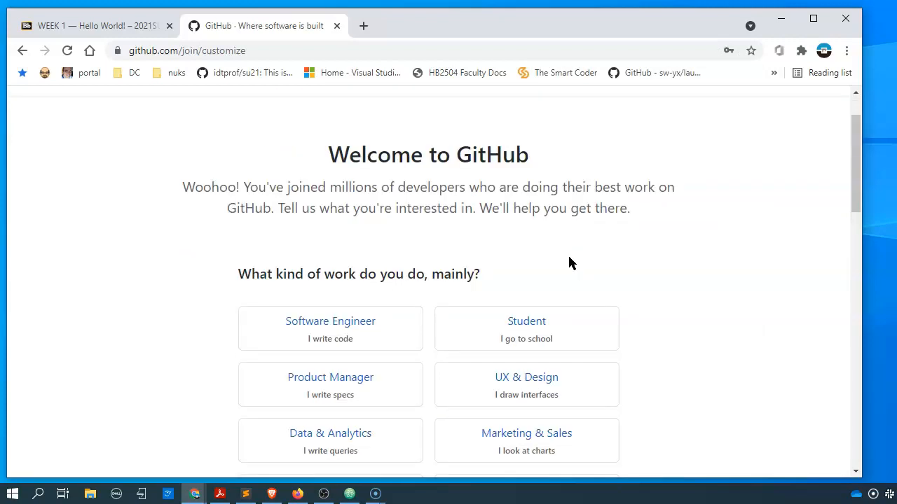
scroll(568, 262, down, 1)
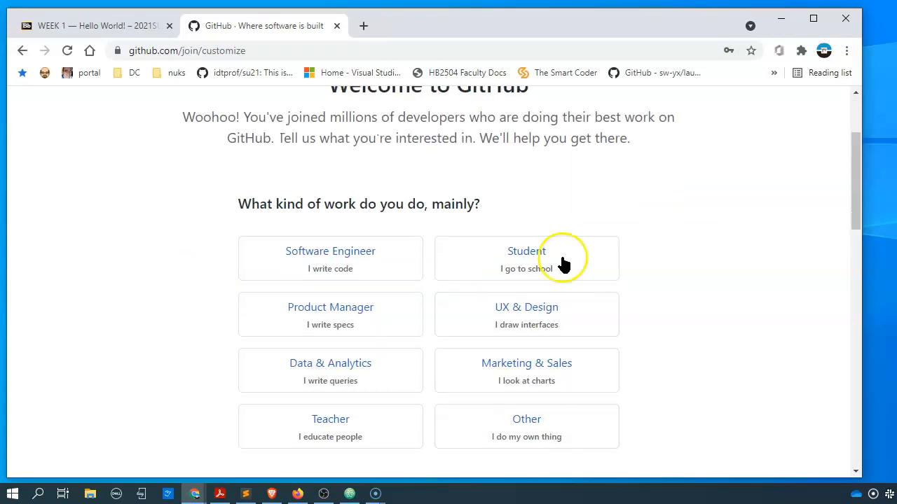
click(449, 208)
click(543, 255)
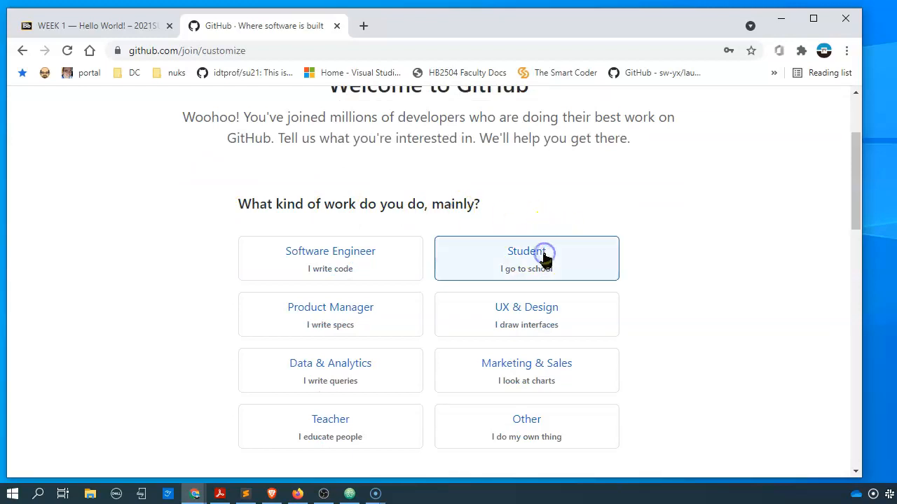
- Answer the programming-experience question with None – I don't program at all
scroll(598, 246, down, 1)
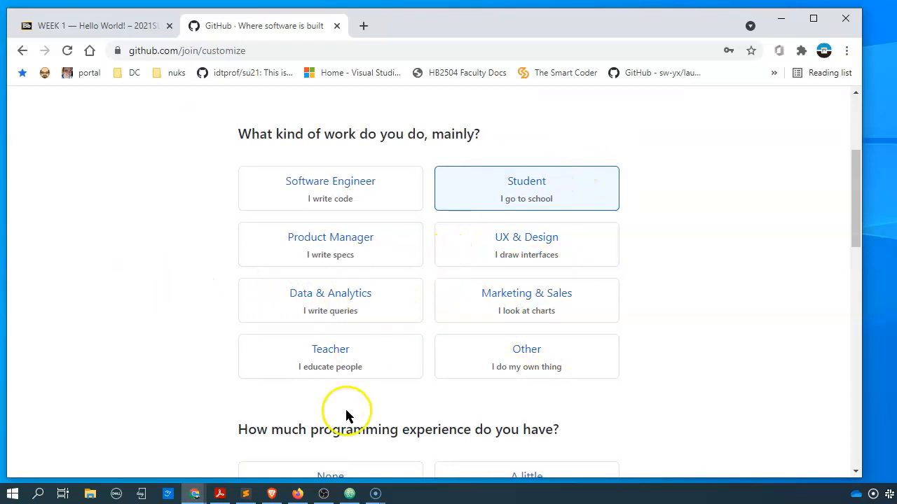
scroll(349, 408, down, 1)
scroll(349, 408, down, 1)
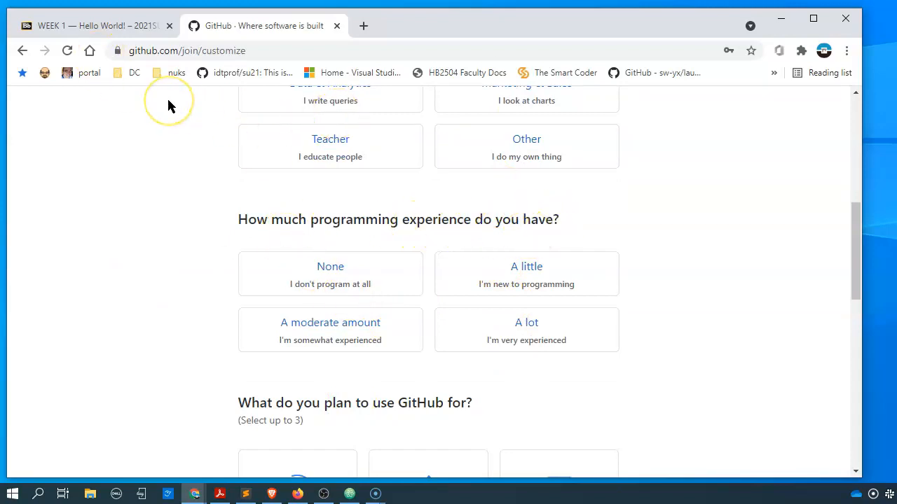
click(345, 272)
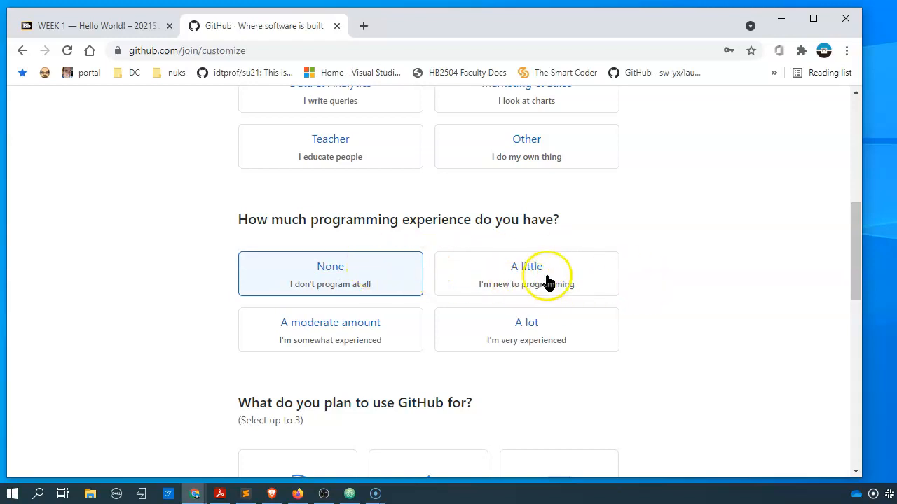
- Select Learn to code, Learn Git and GitHub, and Host a project (repository) as planned uses
scroll(600, 348, down, 4)
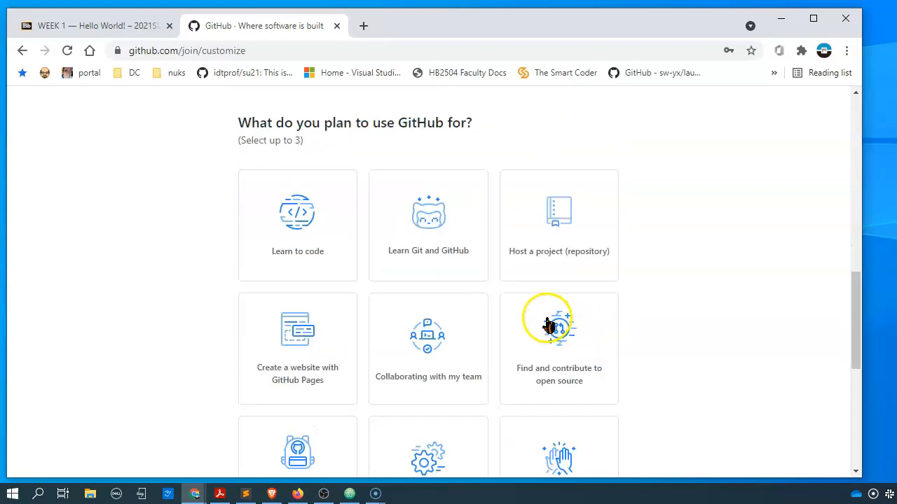
click(289, 231)
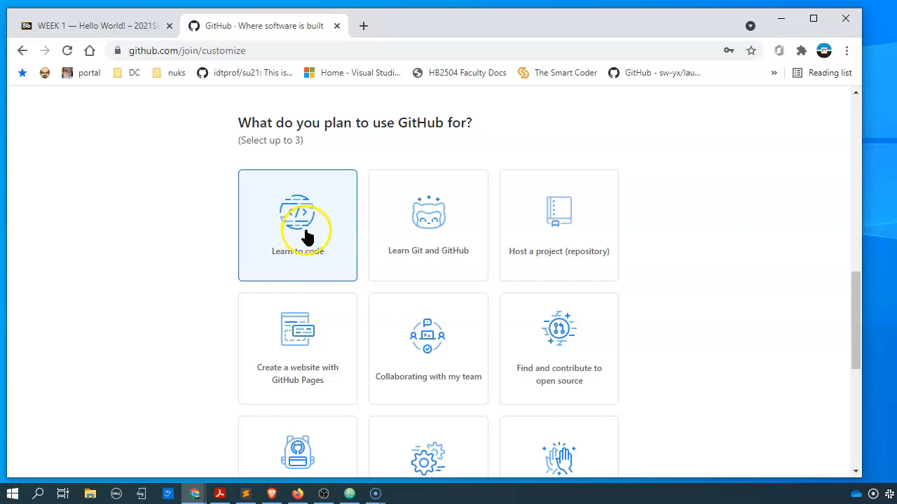
click(428, 231)
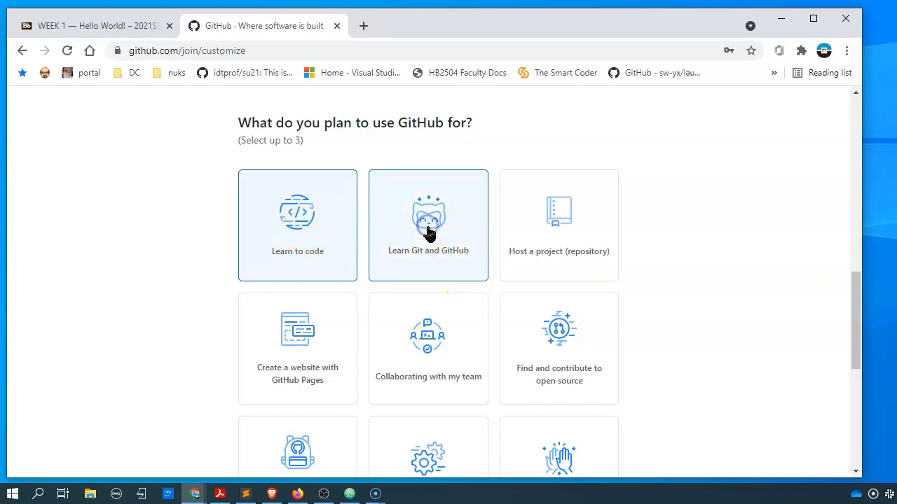
click(566, 224)
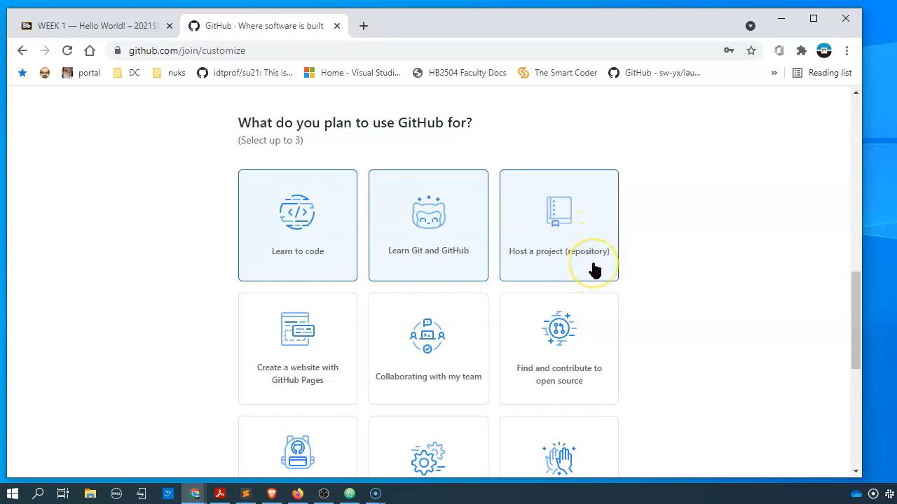
scroll(593, 270, down, 2)
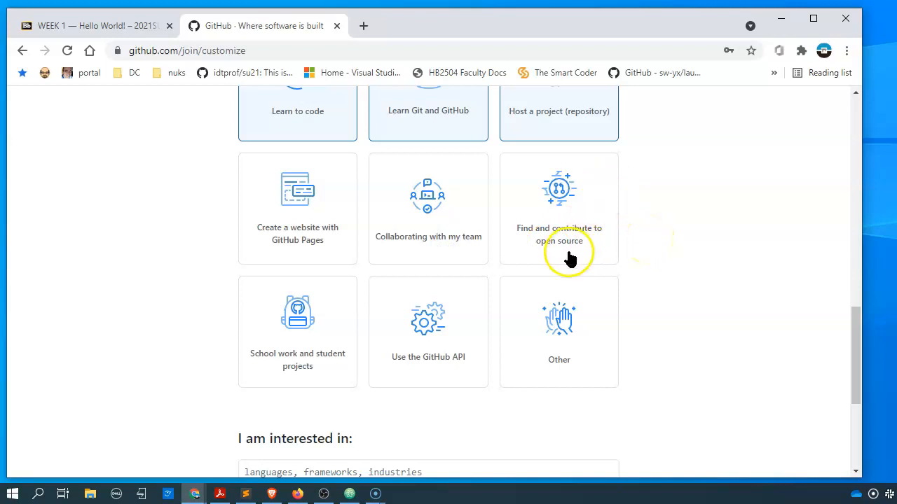
scroll(301, 196, up, 3)
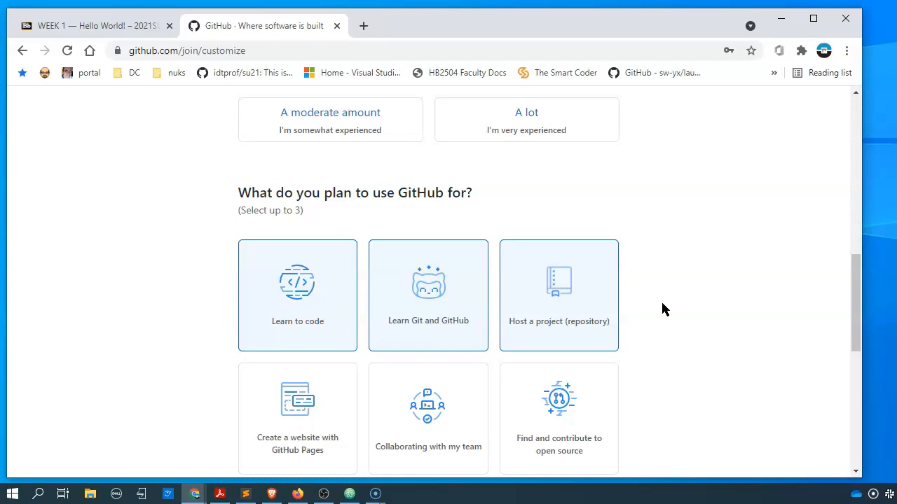
- Add python, notebooks and coding as interest tags
scroll(663, 307, down, 6)
click(438, 287)
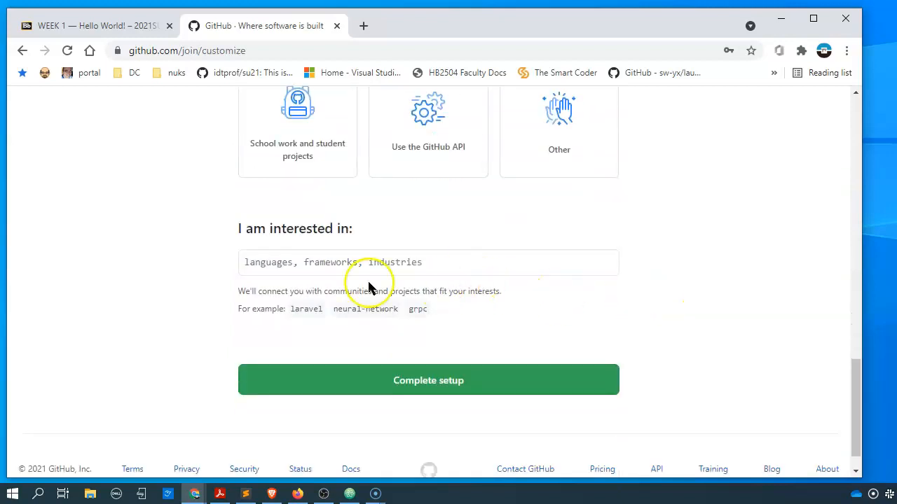
click(461, 264)
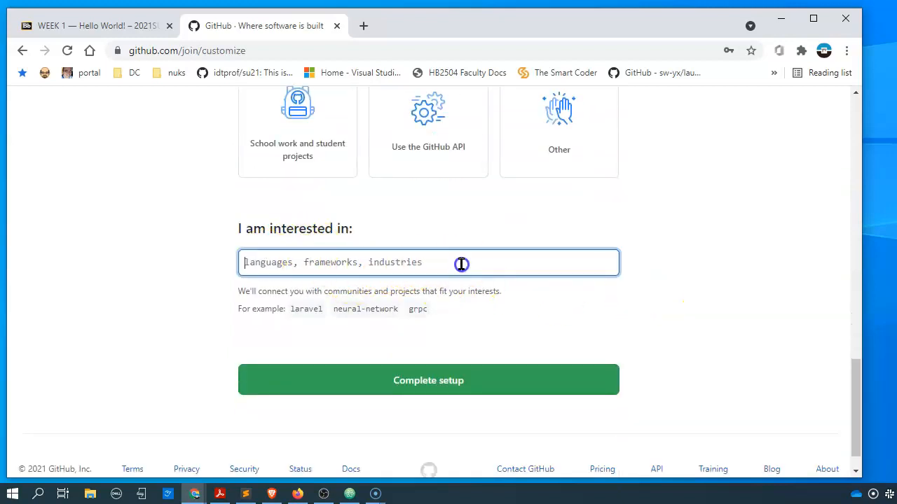
text(pyt)
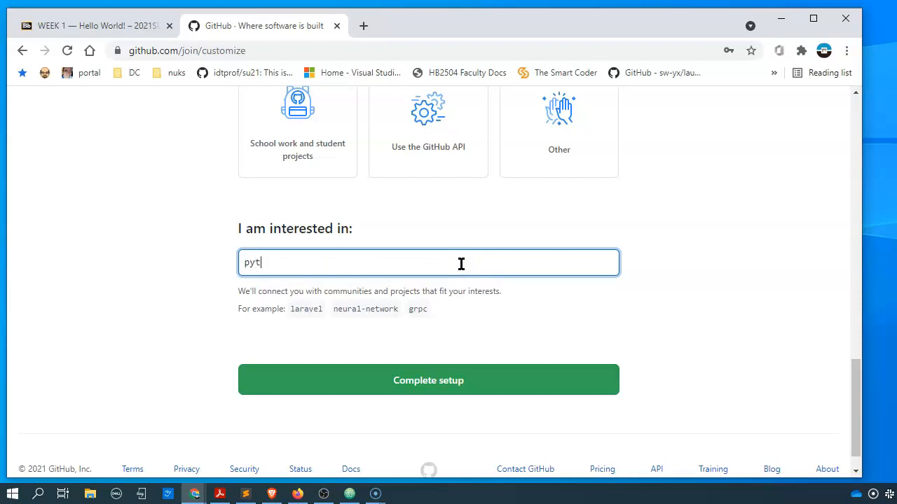
text(hon)
key(Return)
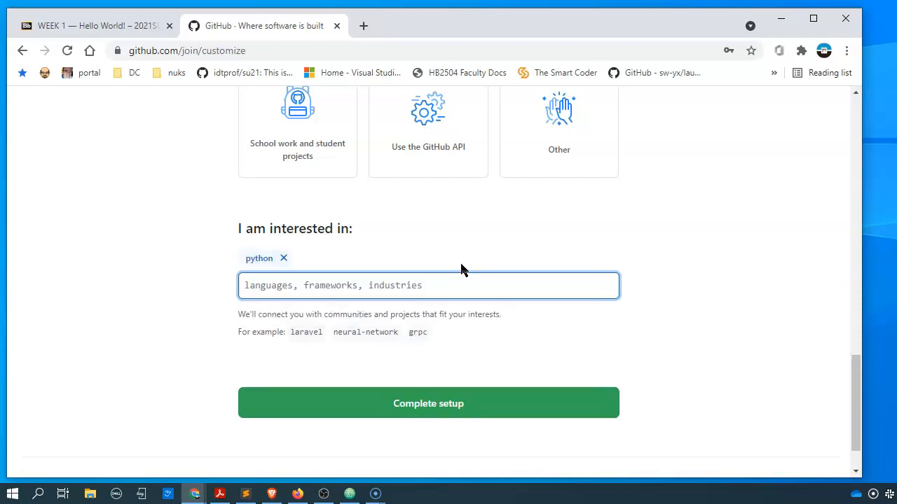
text(notebooks)
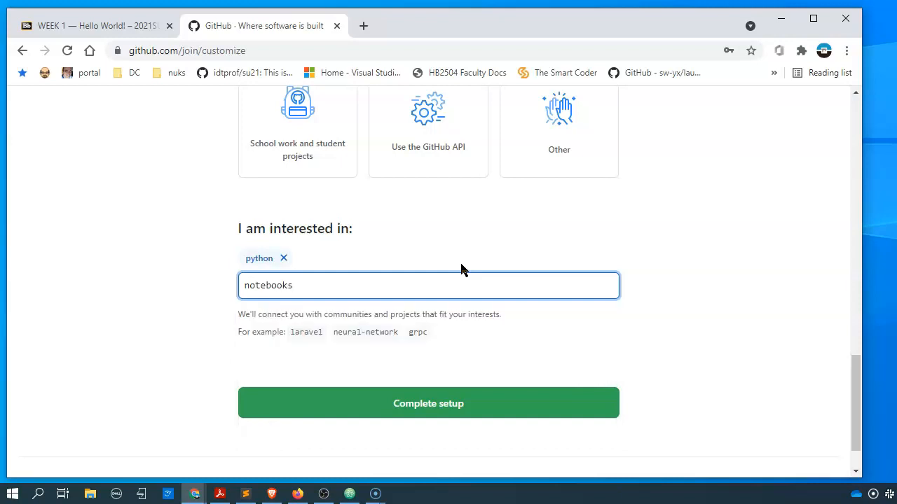
key(Return)
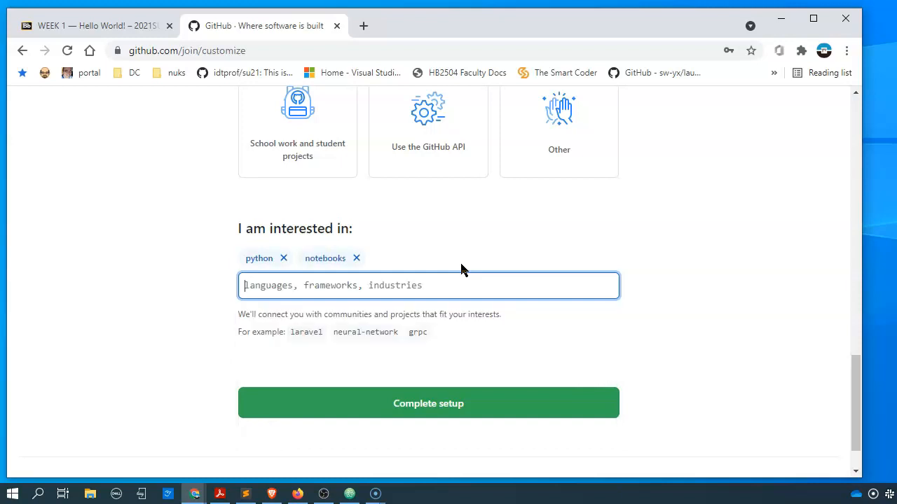
text(coding)
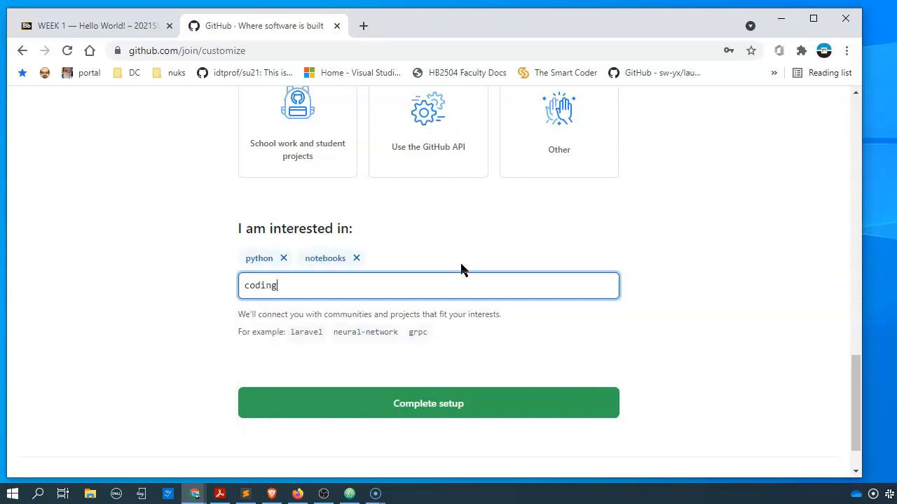
key(Return)
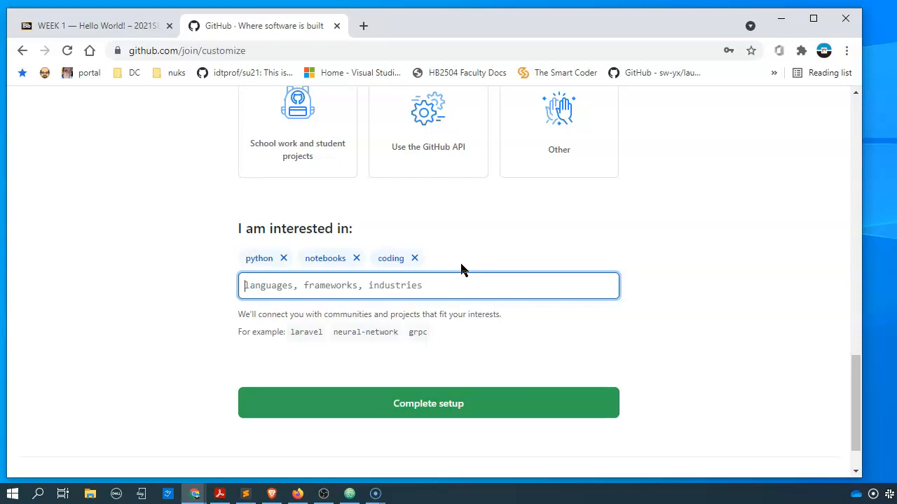
- Complete the GitHub setup survey
scroll(667, 394, up, 8)
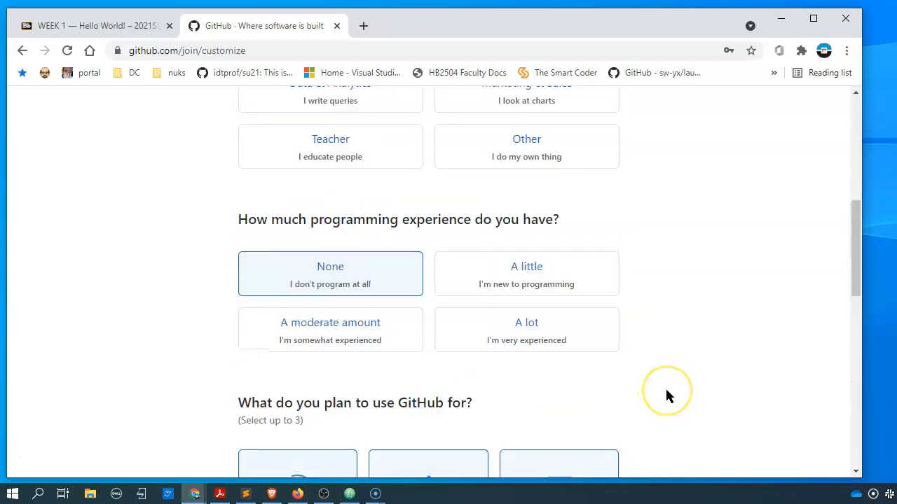
scroll(666, 395, up, 4)
scroll(666, 395, down, 15)
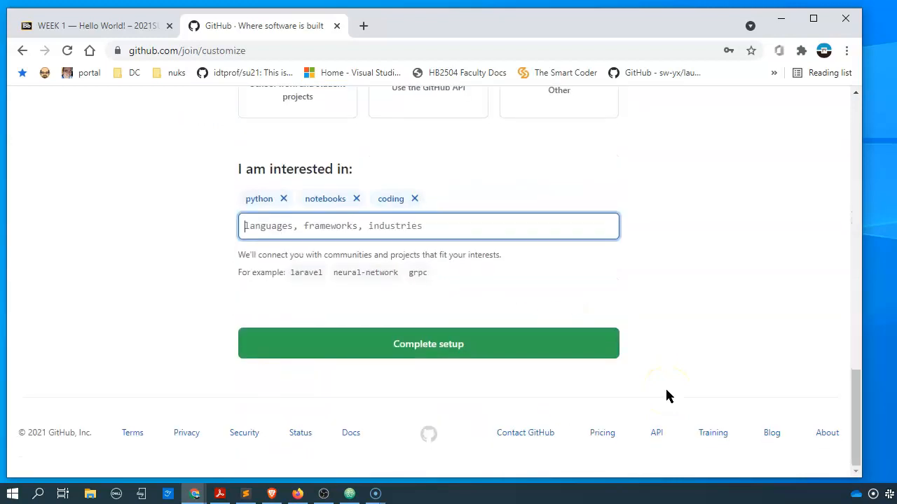
click(432, 338)
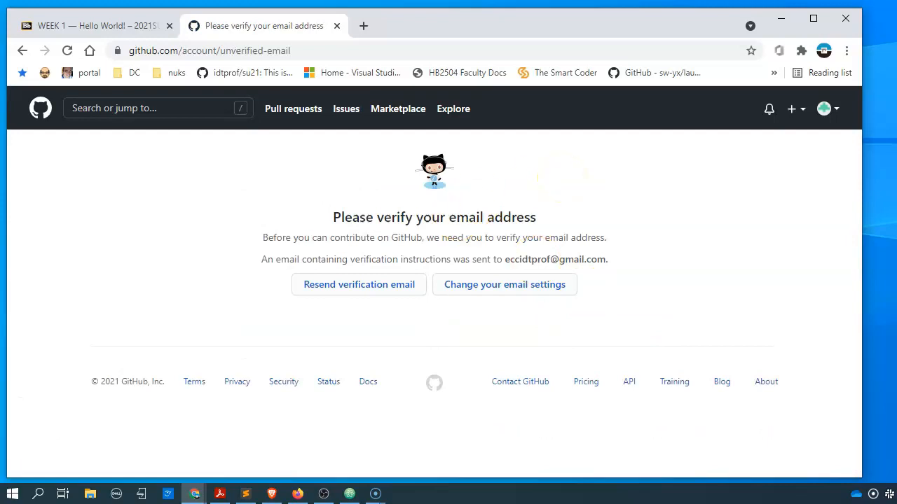
- In a new Gmail tab, open the GitHub verification email and confirm the address
click(363, 25)
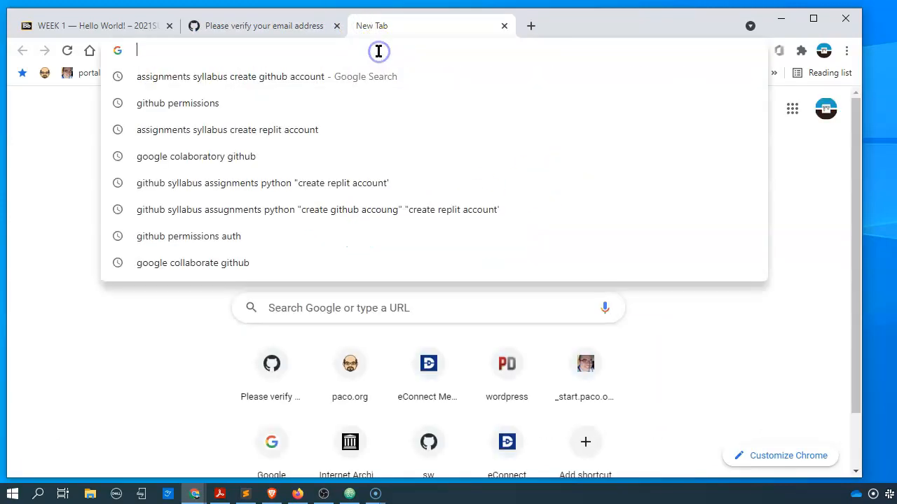
text(gmail)
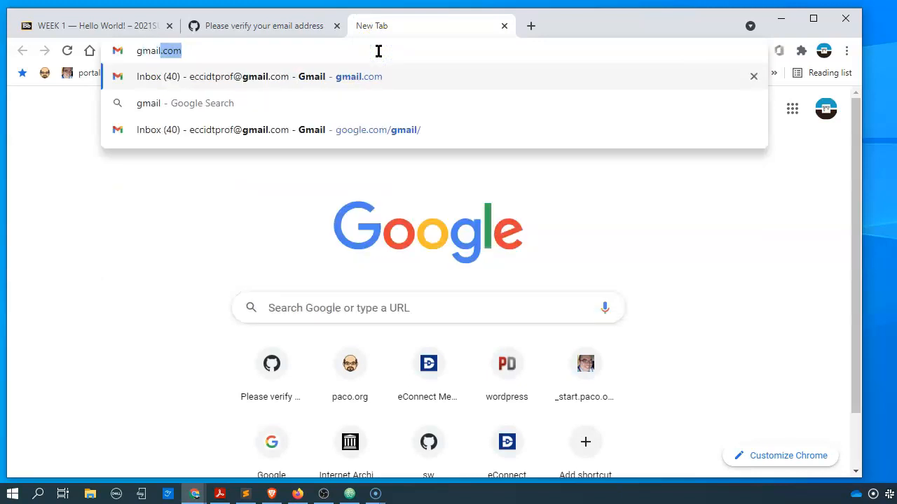
key(Return)
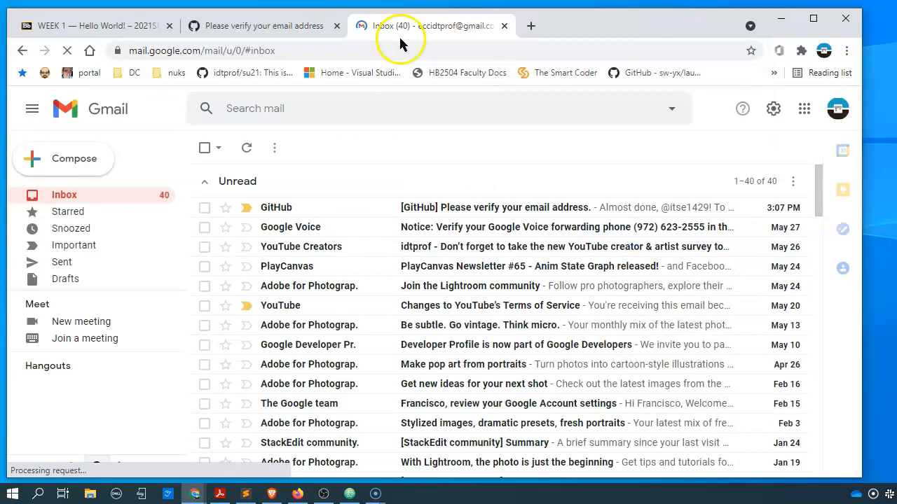
click(553, 209)
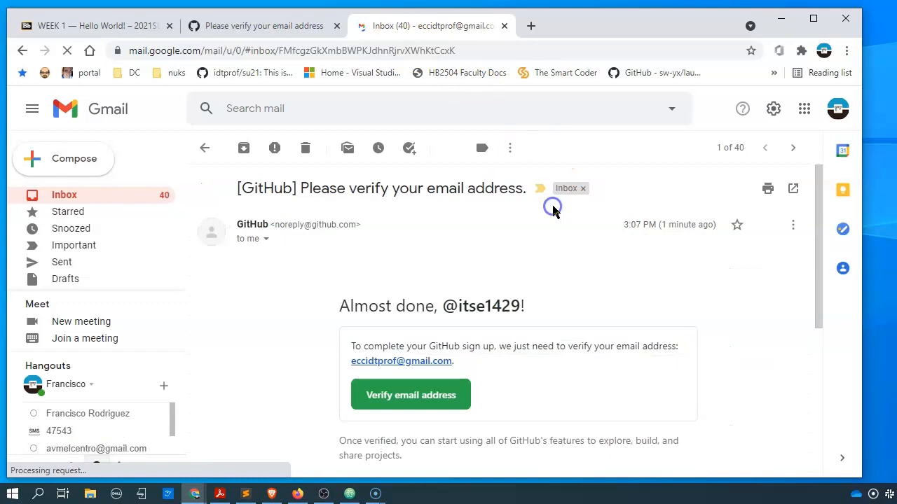
click(426, 405)
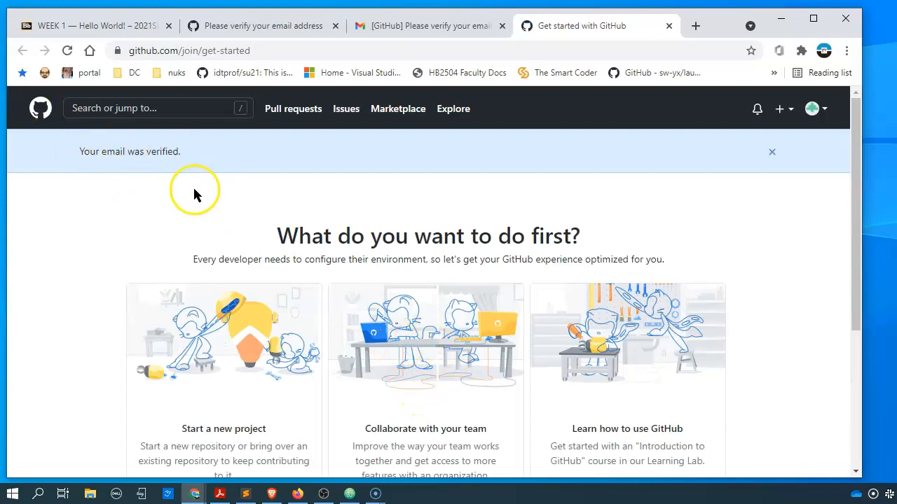
- Start a new repository from the get-started page's Create a repository option
scroll(630, 286, down, 3)
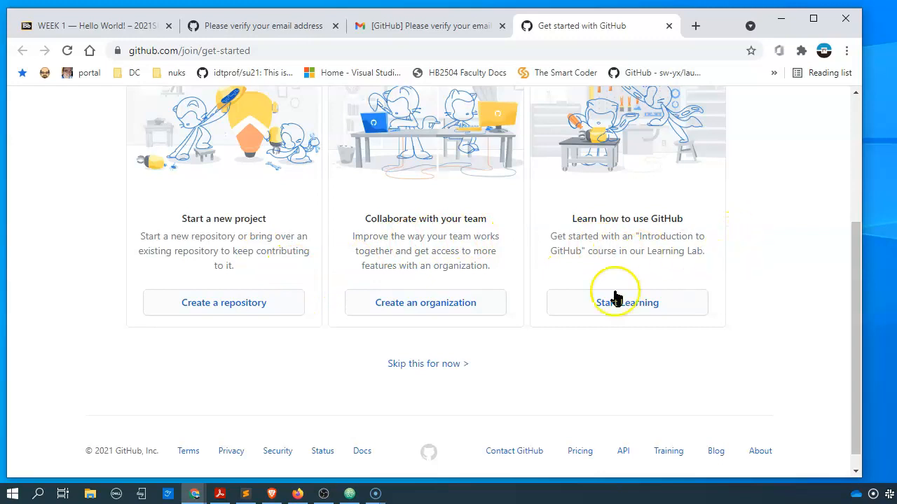
click(242, 306)
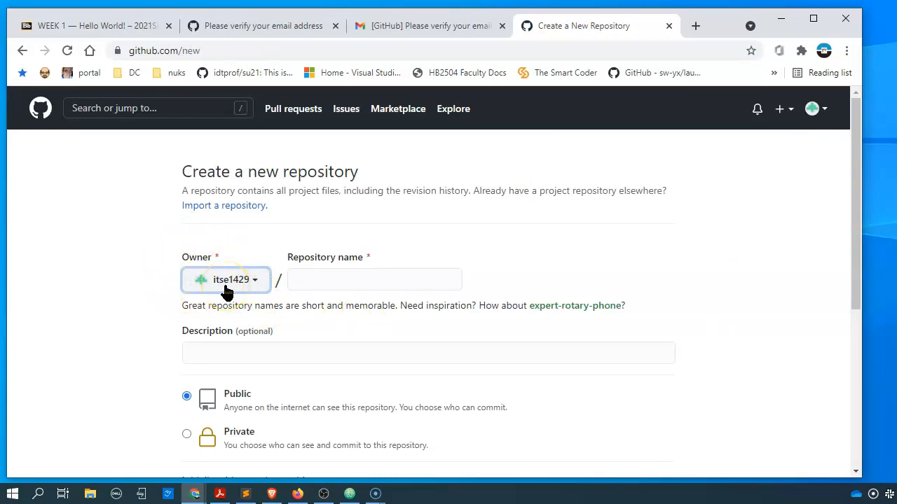
- Enter SU2021-ITSE-1429 as the new repository's name
click(337, 286)
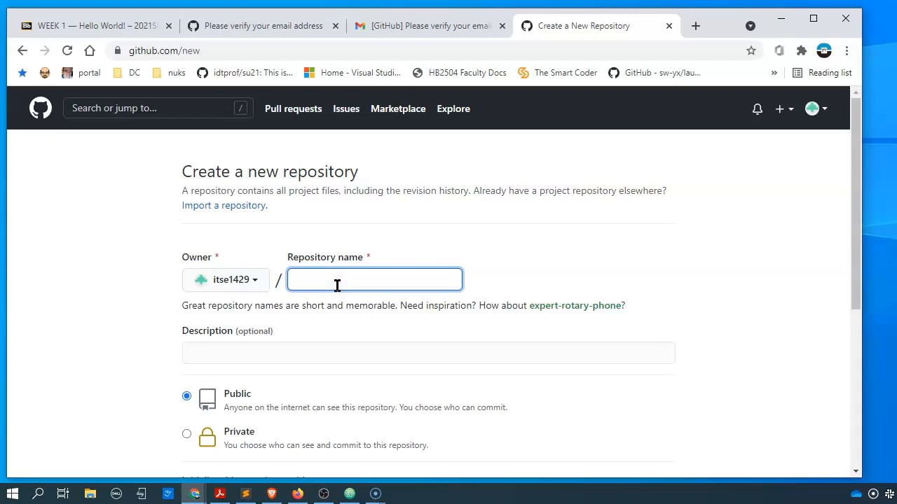
text(SU)
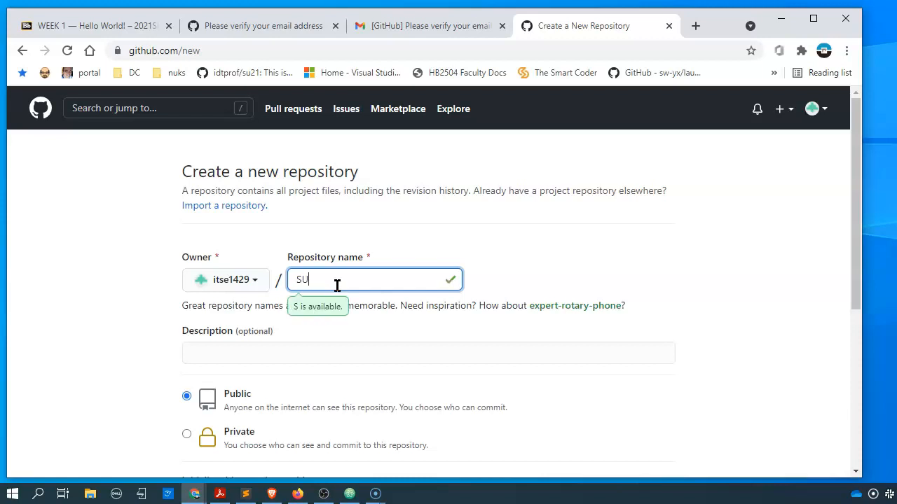
text(2021)
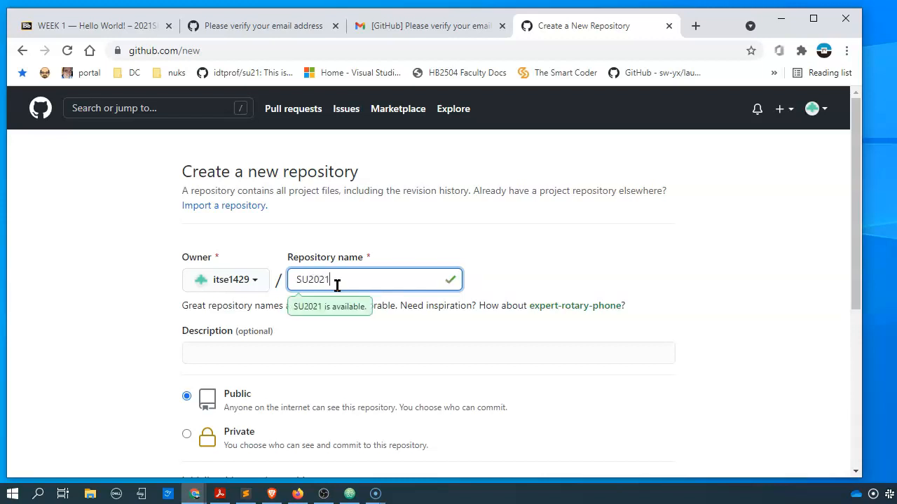
text(-ITSE)
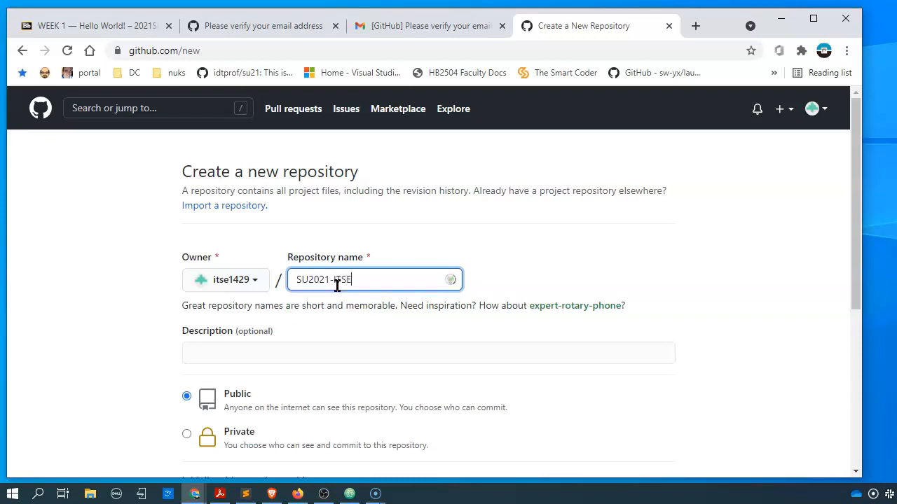
text(-1429)
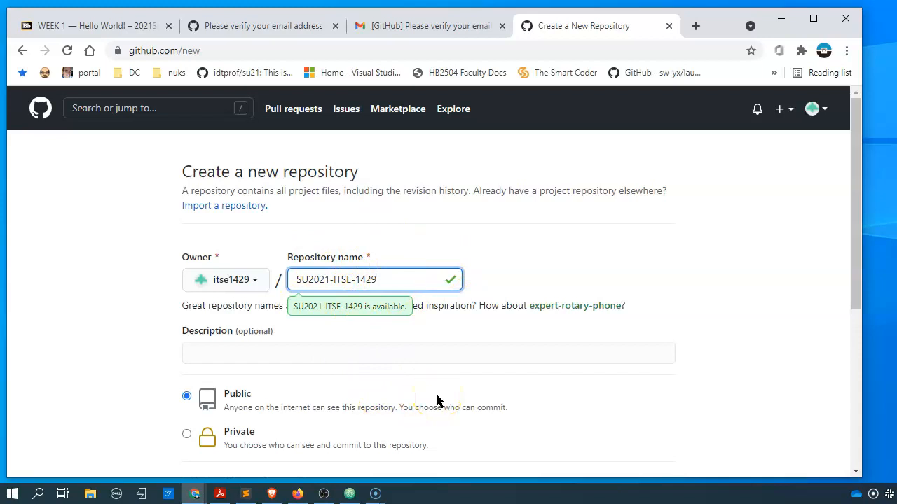
scroll(436, 401, down, 1)
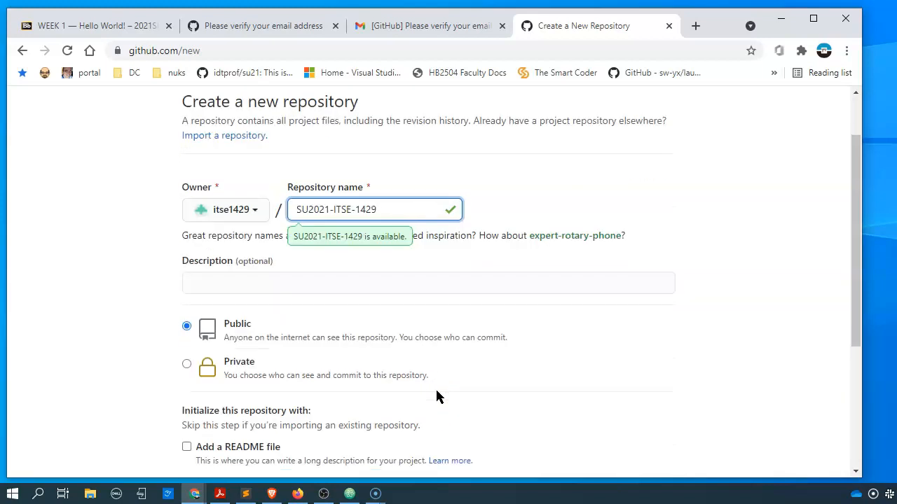
- Enter the repository description 'This is where I will host my Python exercise files.'
click(240, 278)
text(This is where I will host my Python exercise files.)
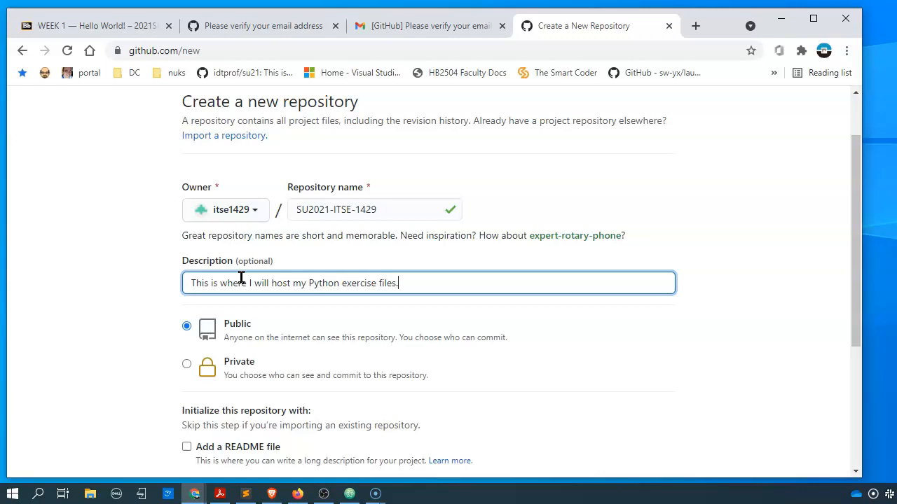
scroll(241, 278, down, 2)
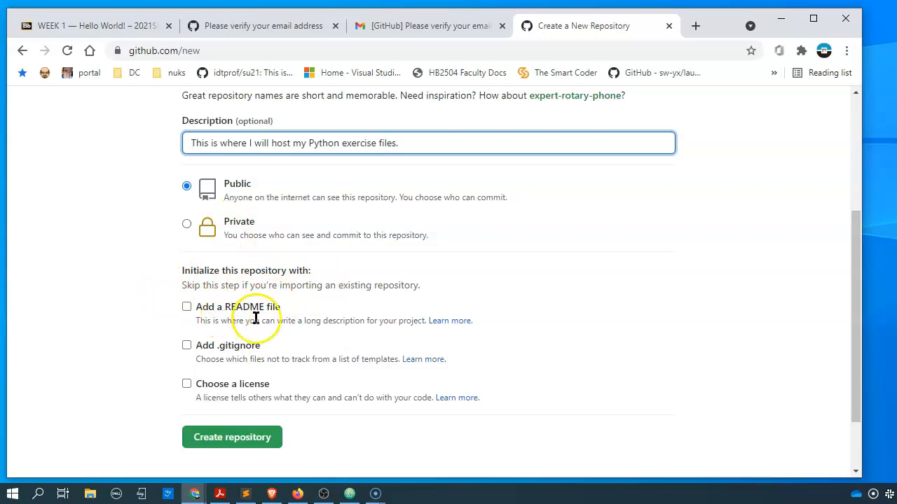
scroll(327, 315, down, 2)
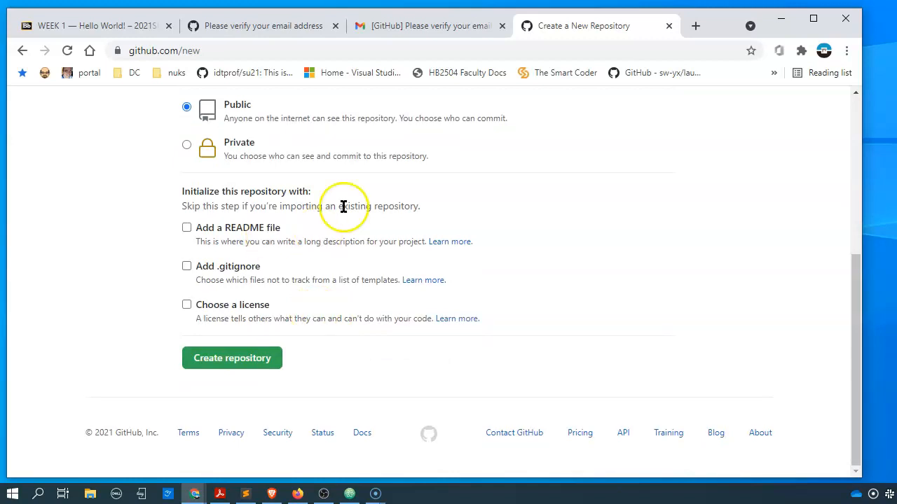
- Include a README file and create the SU2021-ITSE-1429 repository
click(187, 229)
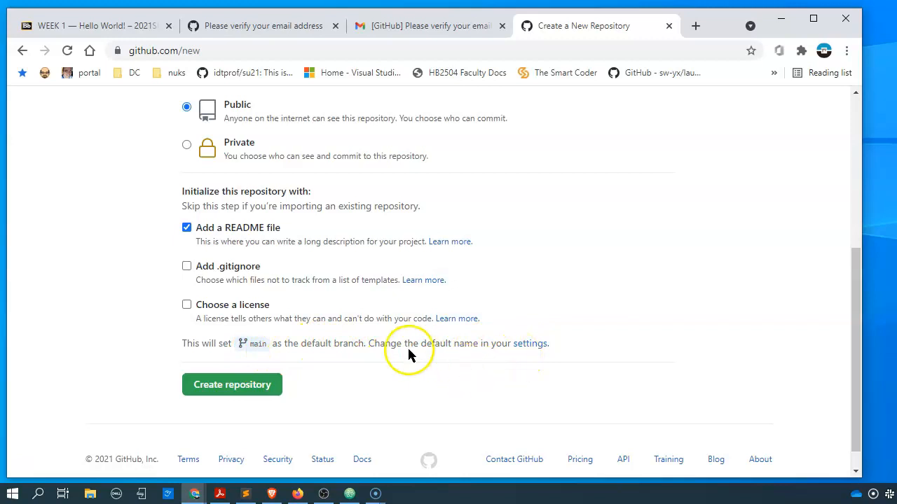
scroll(393, 354, down, 1)
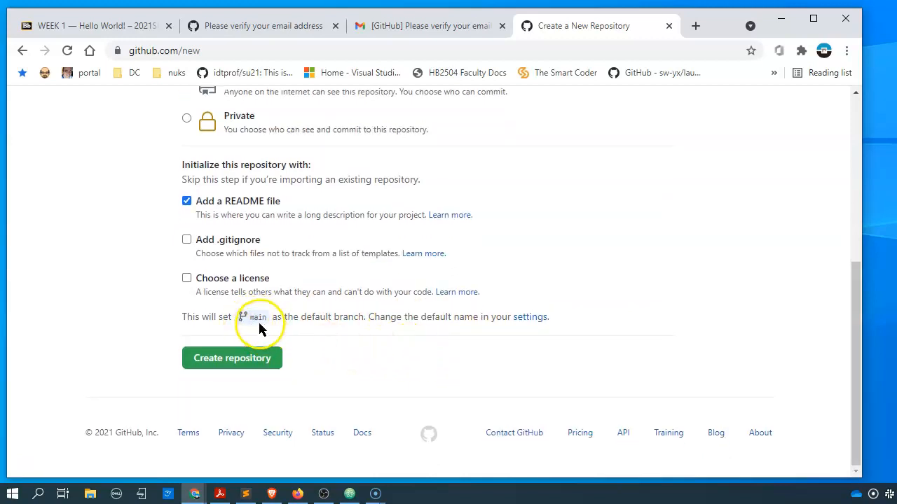
click(262, 361)
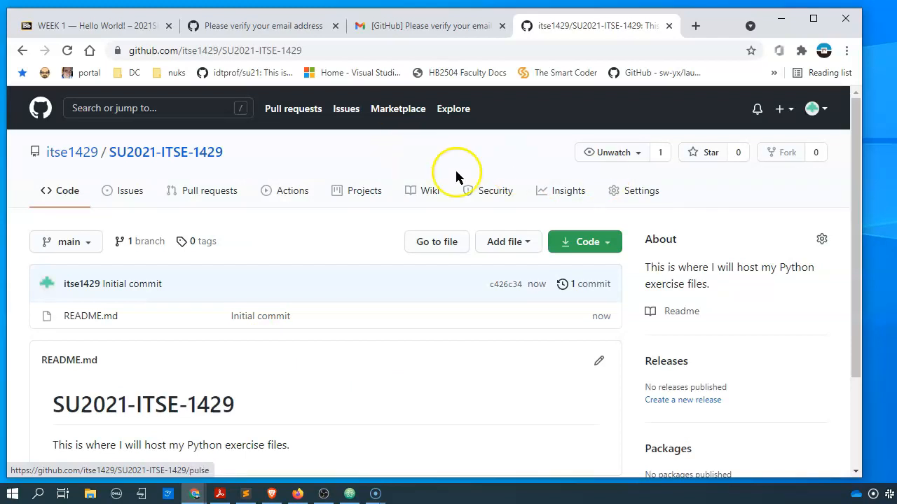
mouse_move(65, 164)
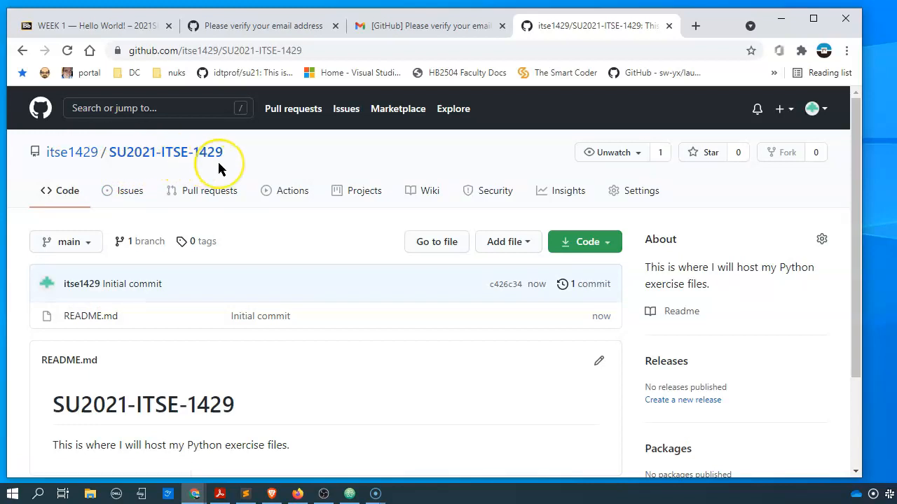
scroll(210, 172, down, 2)
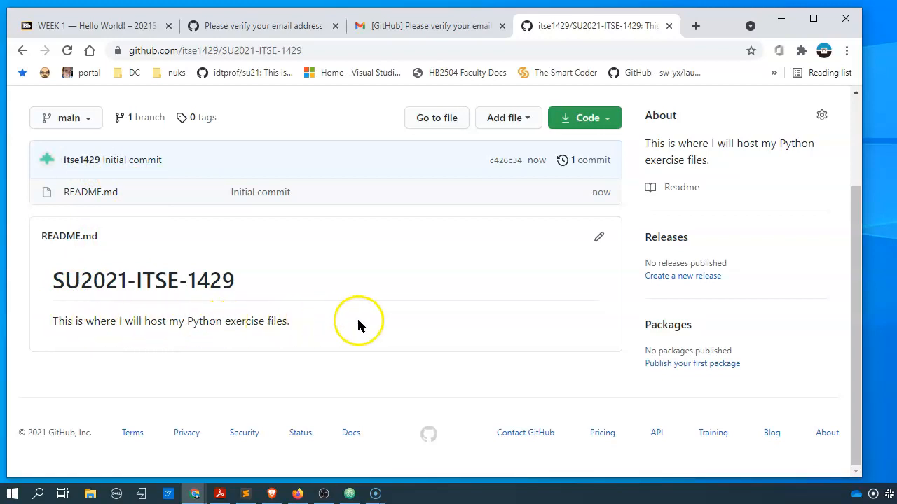
scroll(363, 320, up, 3)
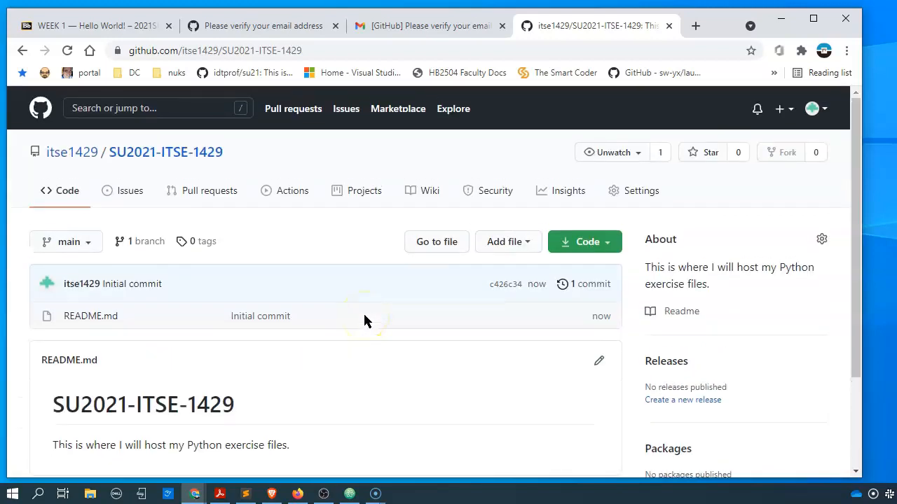
mouse_move(70, 153)
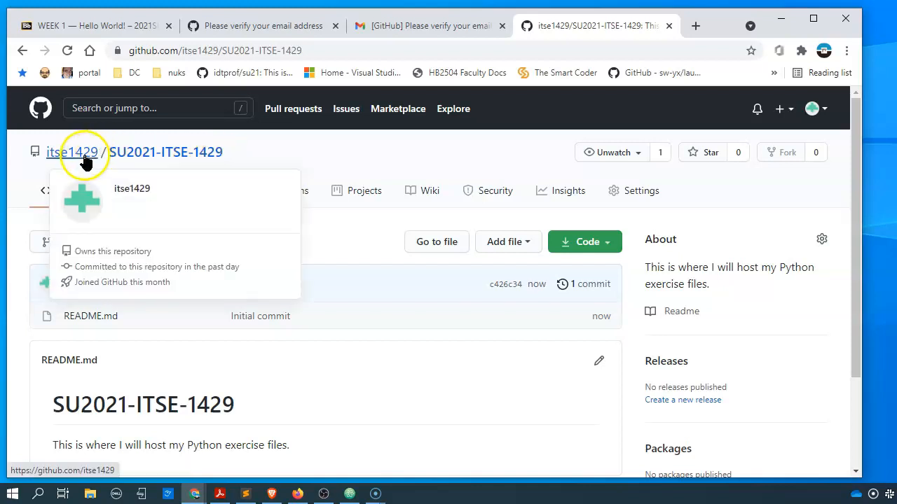
click(40, 110)
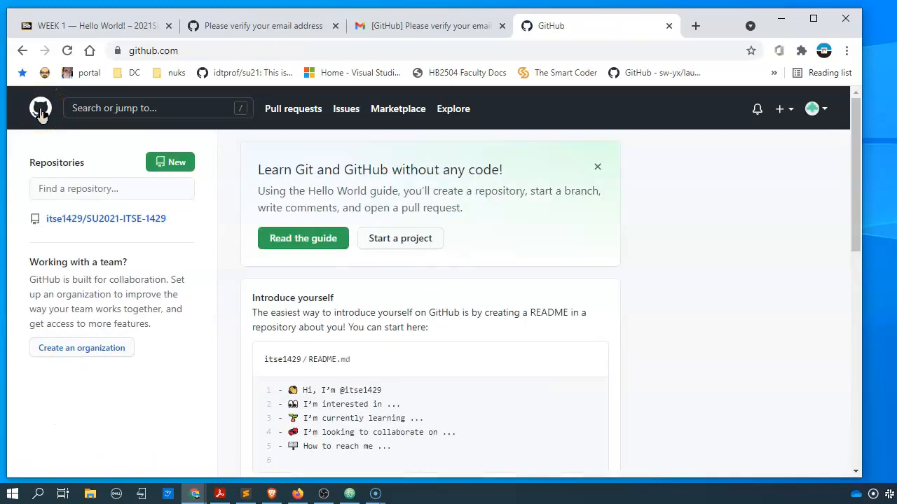
scroll(616, 312, down, 6)
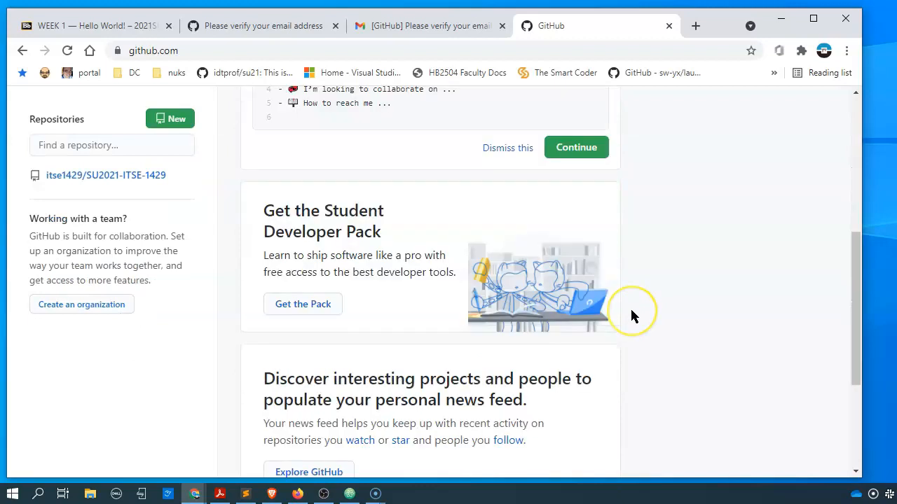
scroll(630, 312, up, 6)
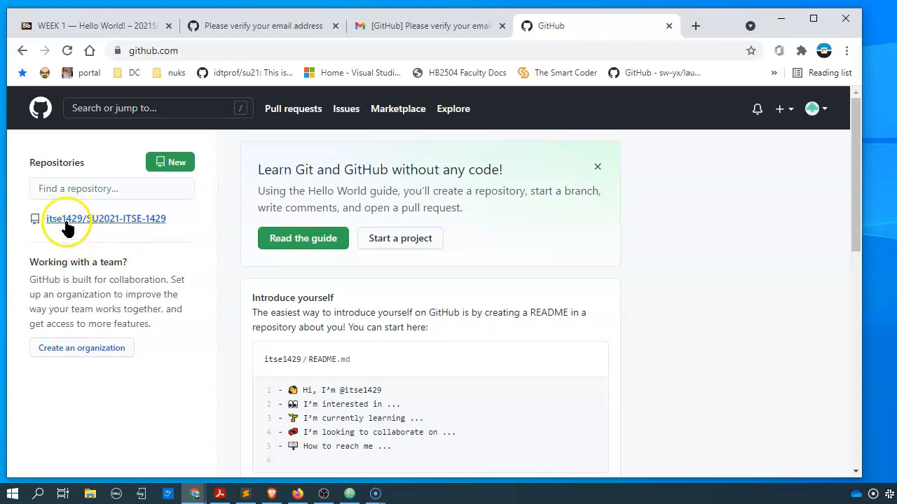
mouse_move(78, 222)
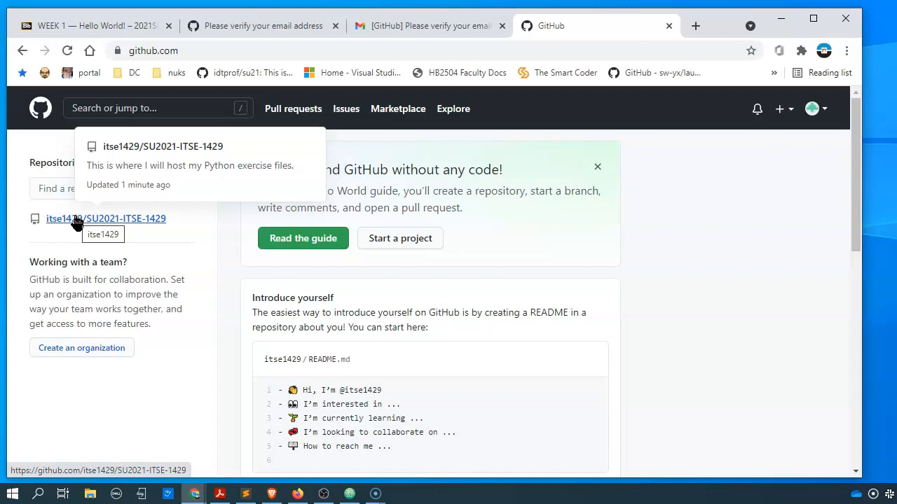
click(77, 220)
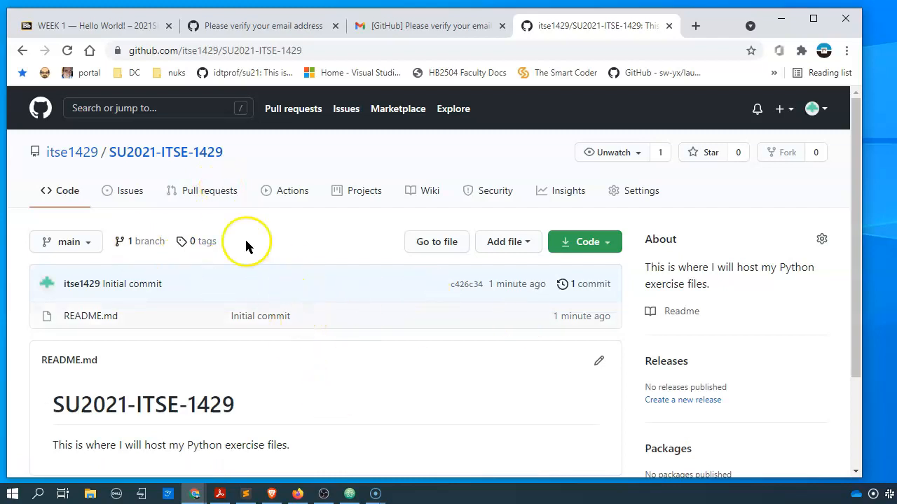
- Copy the SU2021-ITSE-1429 repository URL from the browser address bar
click(330, 50)
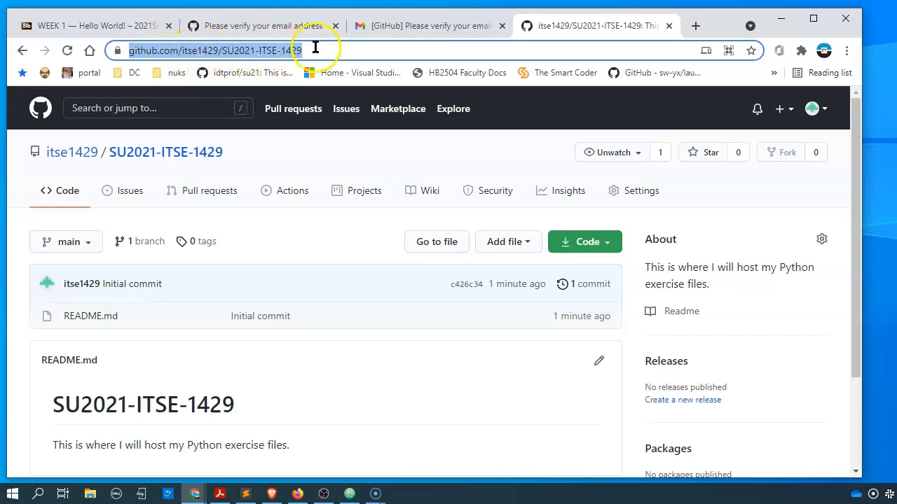
right_click(271, 54)
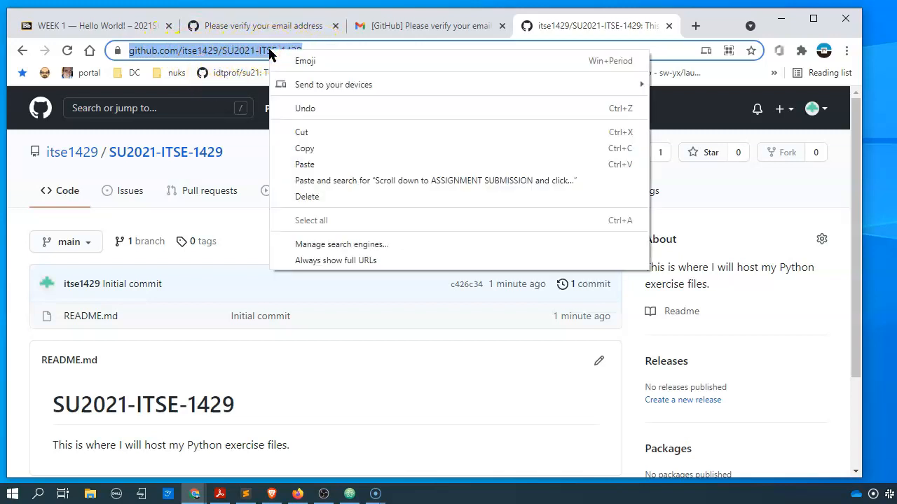
click(312, 147)
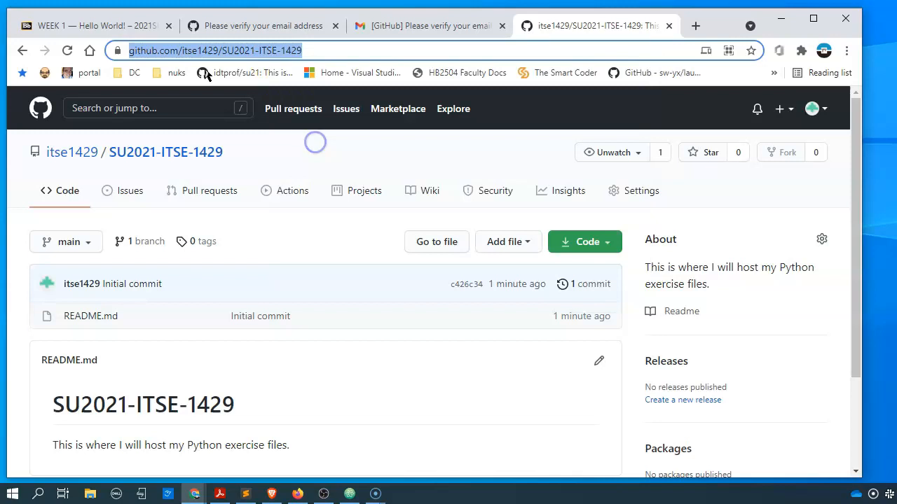
click(112, 27)
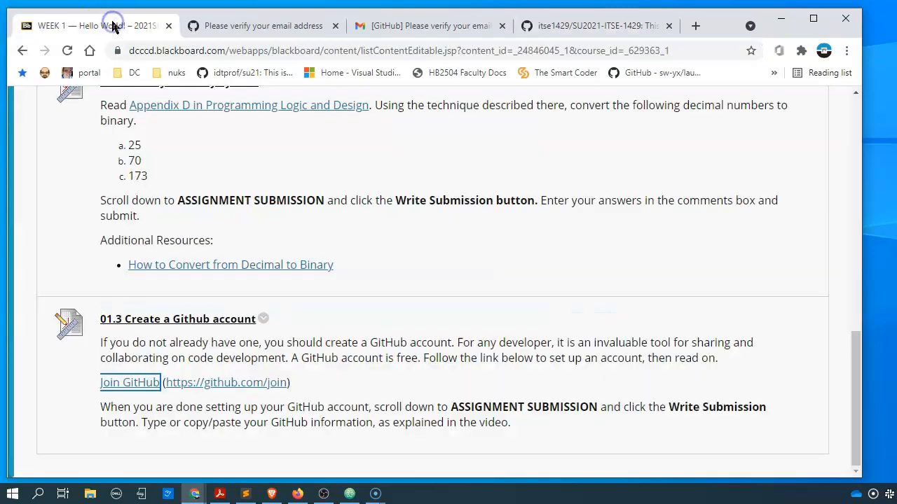
- Paste the repository URL as the text submission for the '01.3 Create a Github account' assignment
click(132, 317)
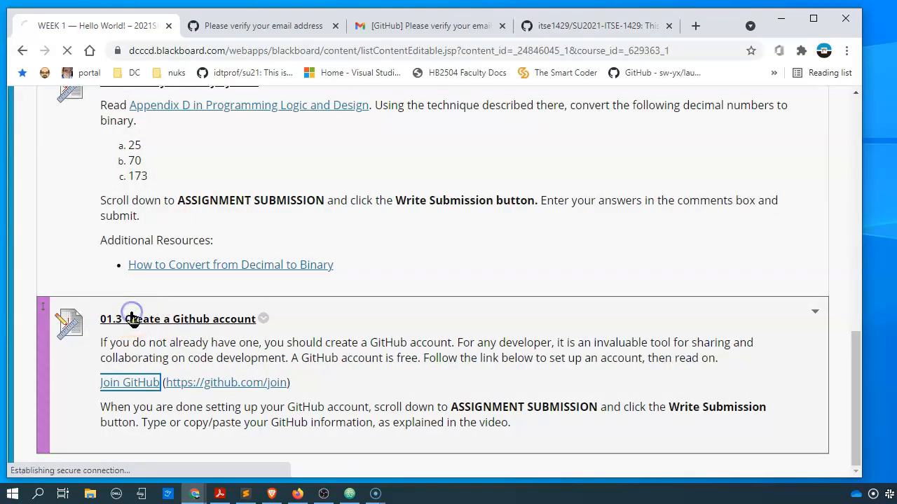
scroll(290, 248, down, 4)
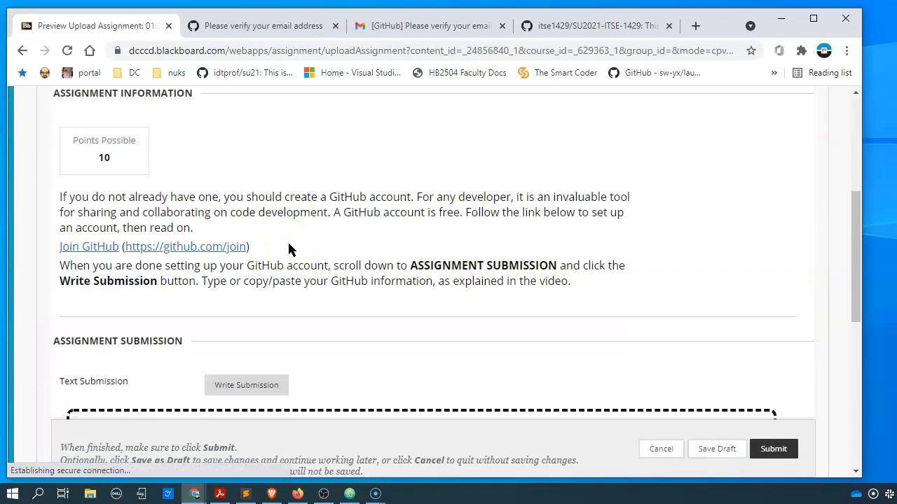
scroll(289, 249, down, 3)
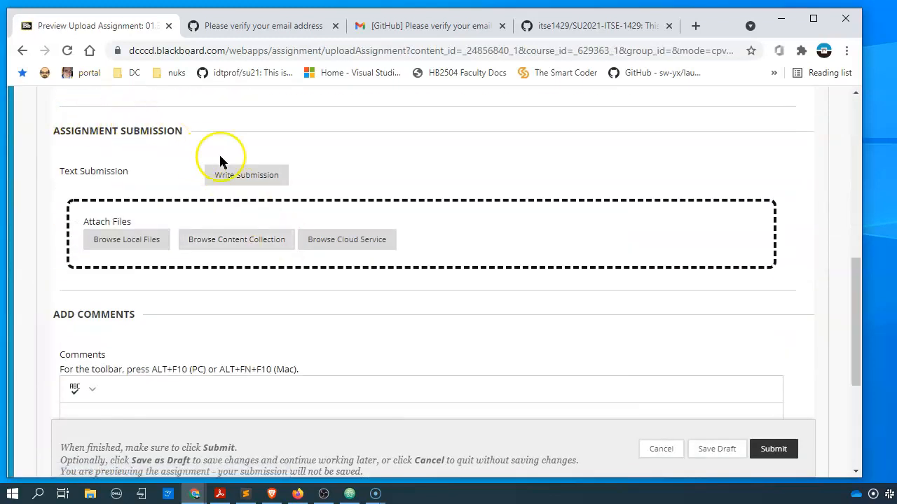
click(245, 175)
scroll(185, 198, down, 2)
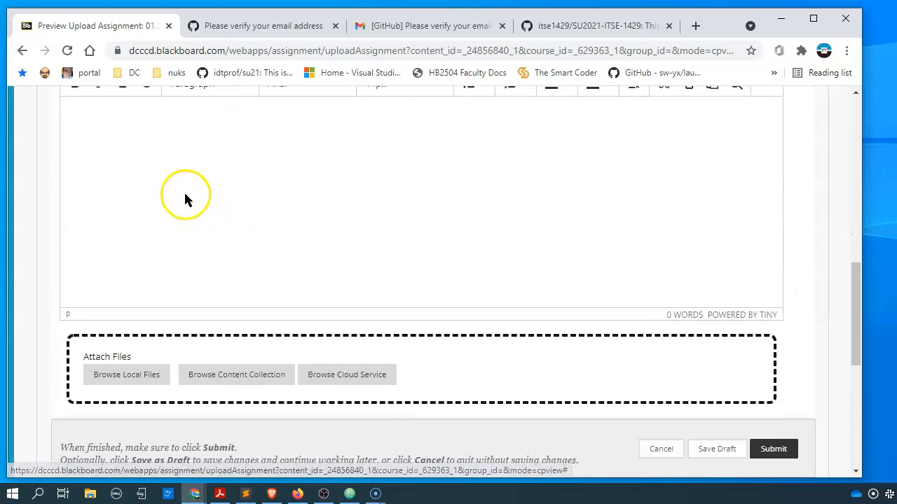
click(124, 145)
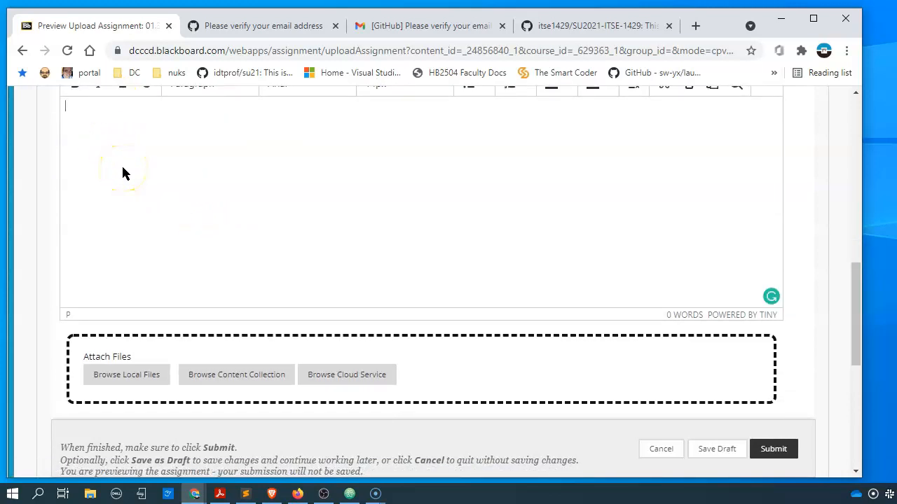
key(ctrl+v)
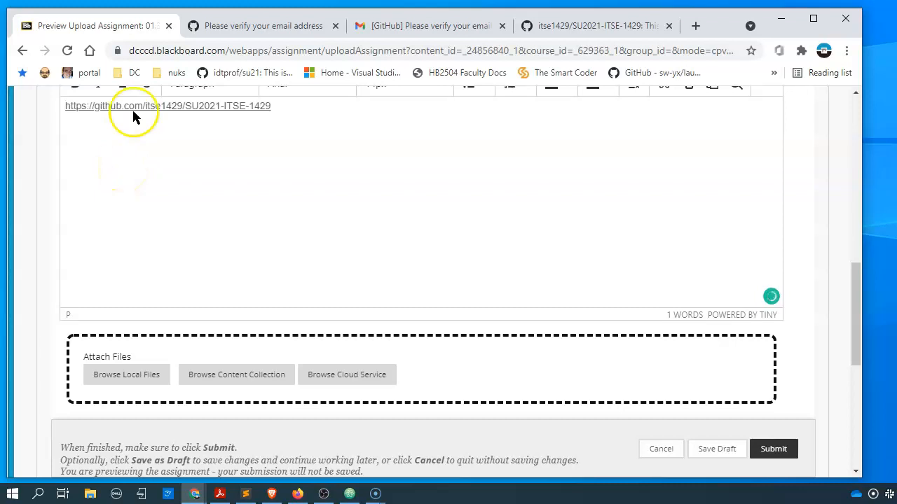
scroll(136, 119, up, 2)
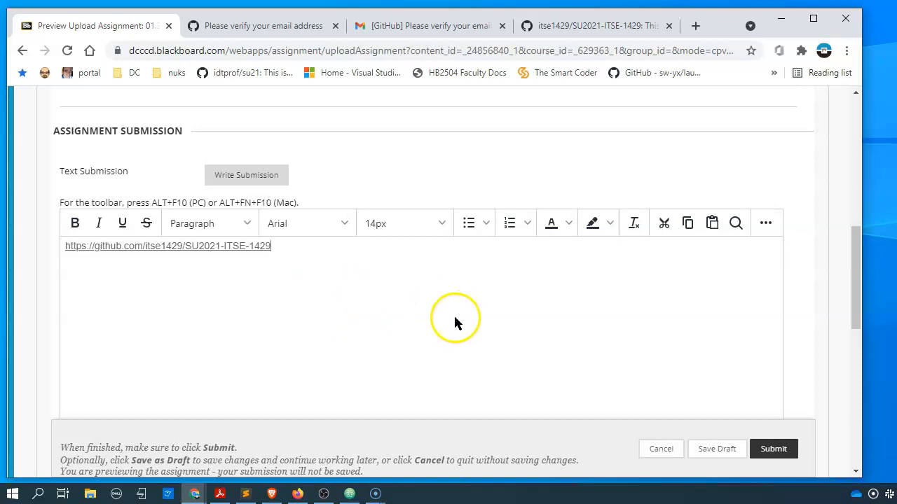
scroll(482, 315, down, 1)
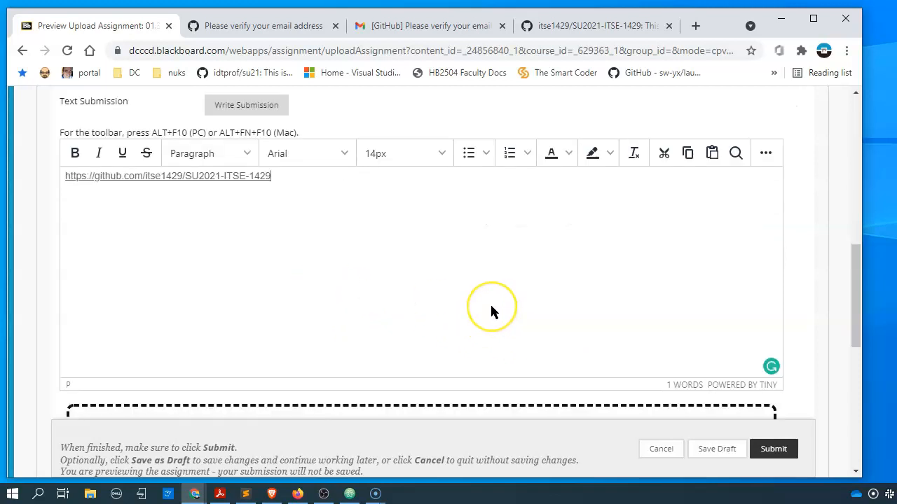
- Submit the assignment, then return to the submission form after the 'not saved' preview notice
click(765, 449)
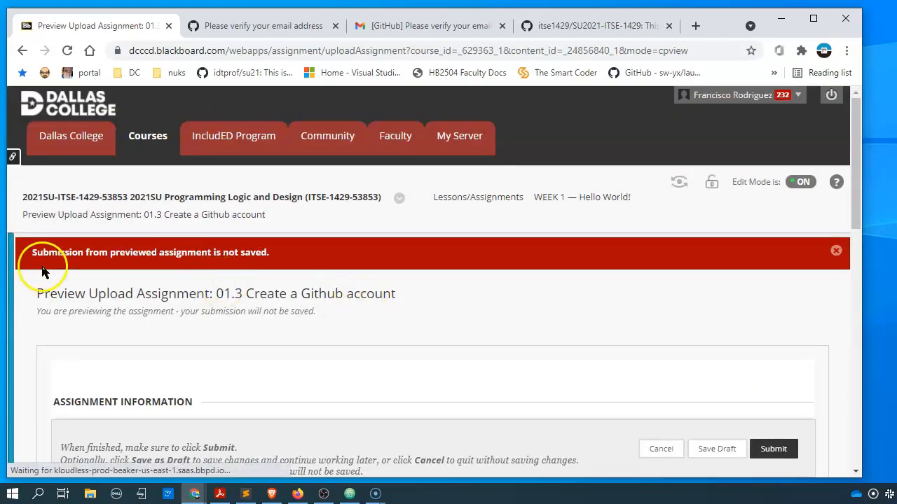
click(21, 50)
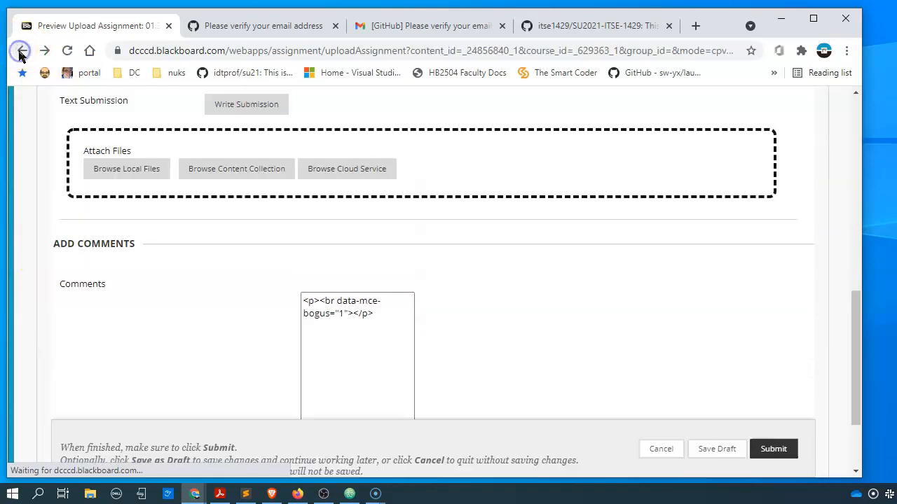
scroll(335, 161, down, 6)
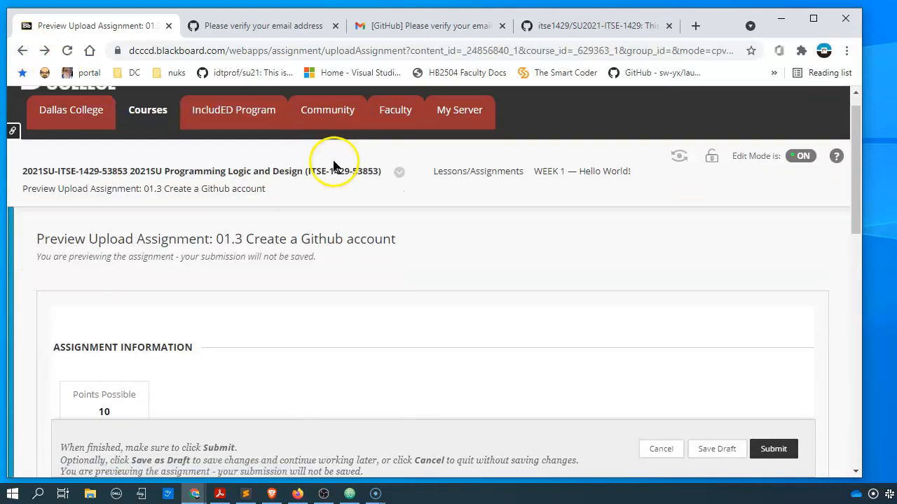
scroll(335, 167, down, 4)
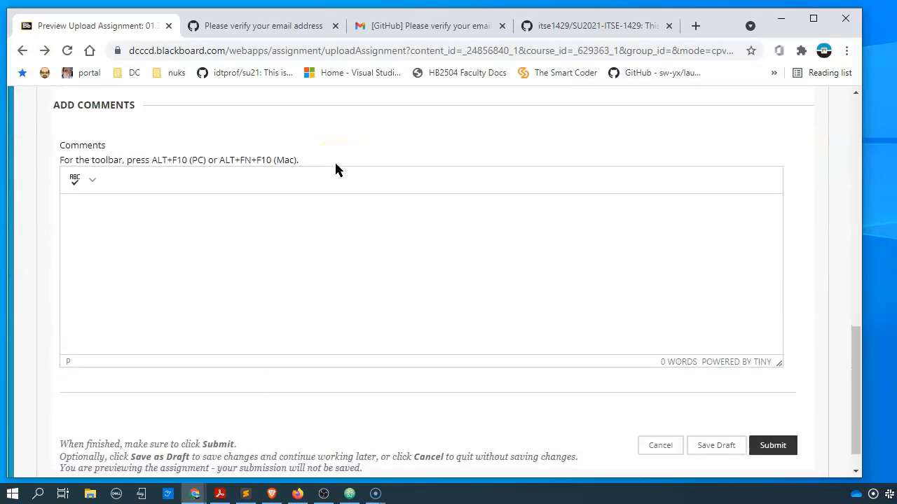